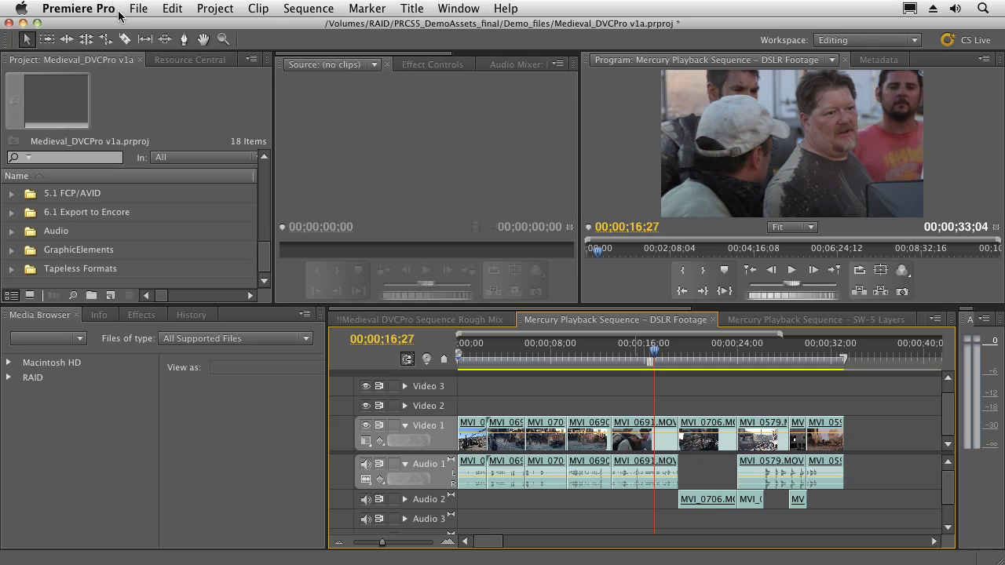
# Step: Create a new 1920×1080 Photoshop file for the sequence from the File > New menu
pyautogui.click(132, 9)
pyautogui.moveTo(157, 26)
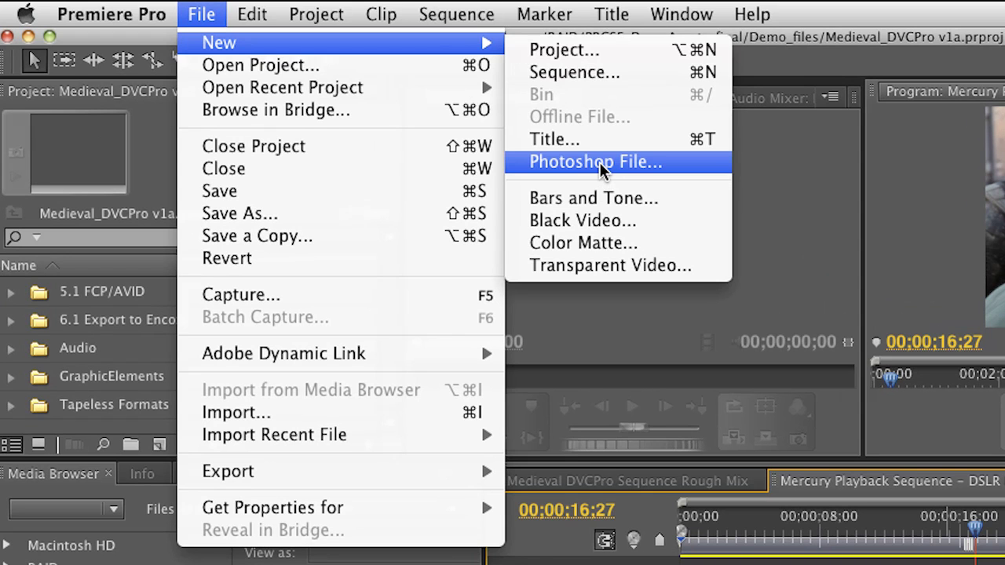
pyautogui.click(602, 162)
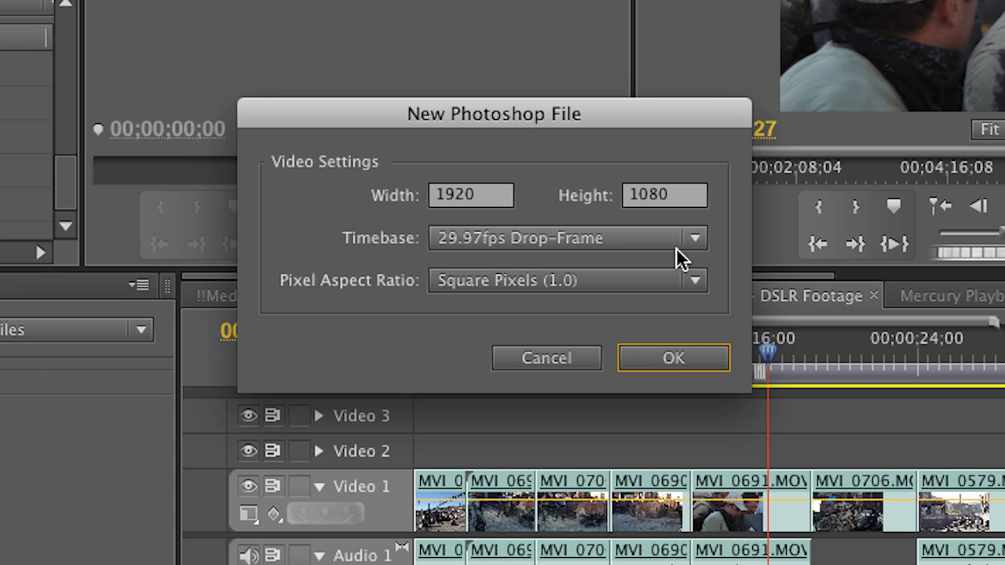
pyautogui.click(632, 350)
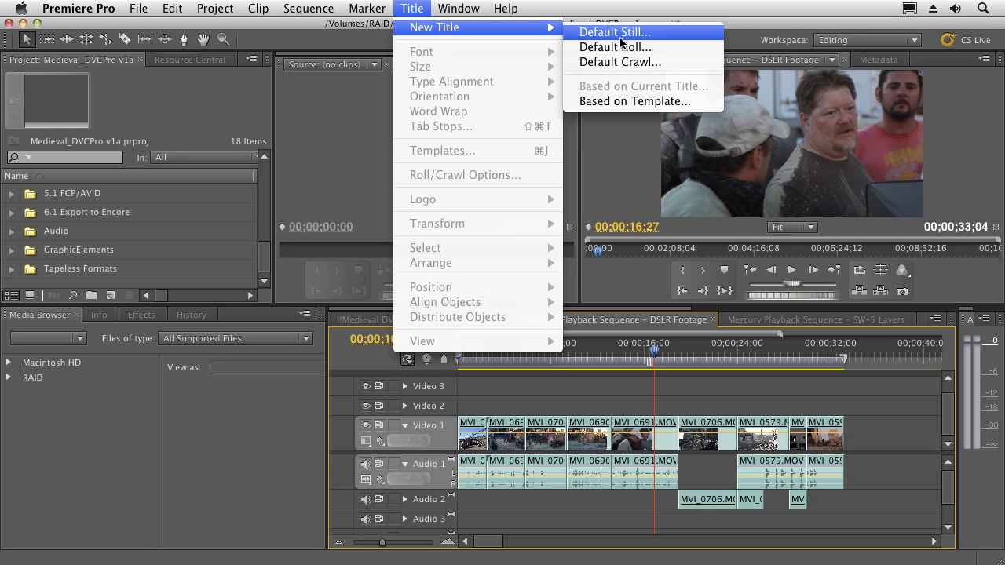
# Step: Create a new Default Still title named 'Karl 01' and open it in the Titler
pyautogui.click(620, 33)
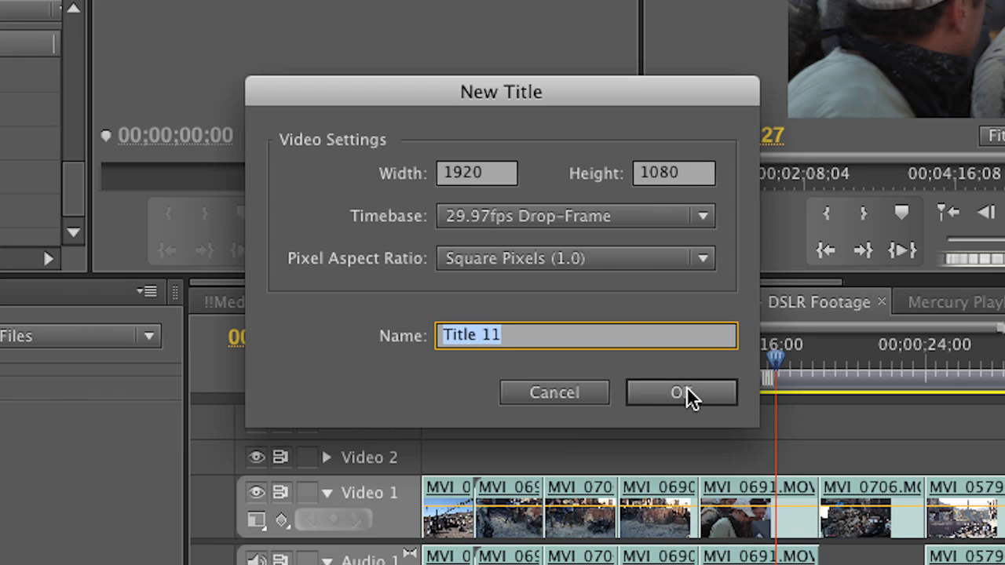
pyautogui.write('Karl 01')
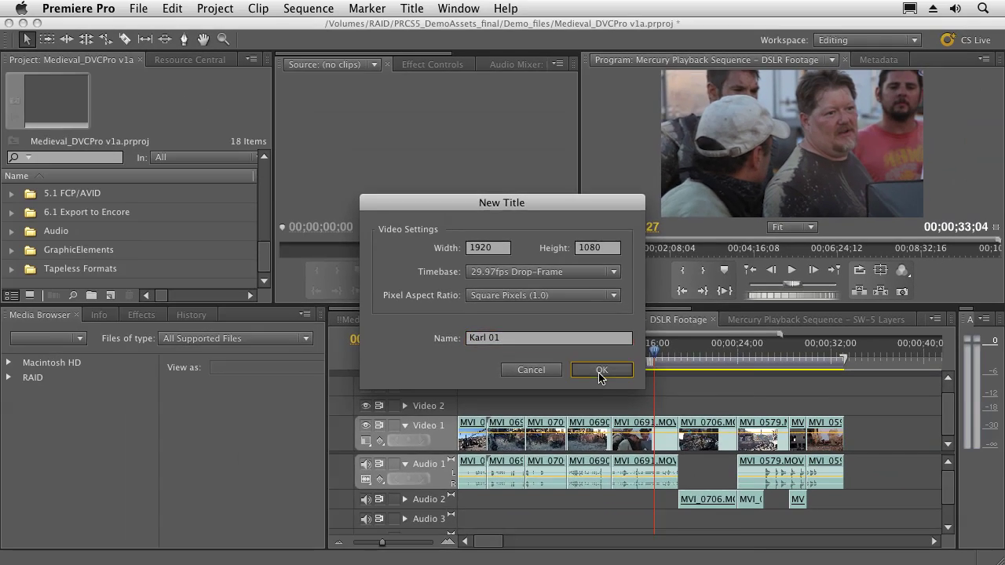
pyautogui.click(683, 394)
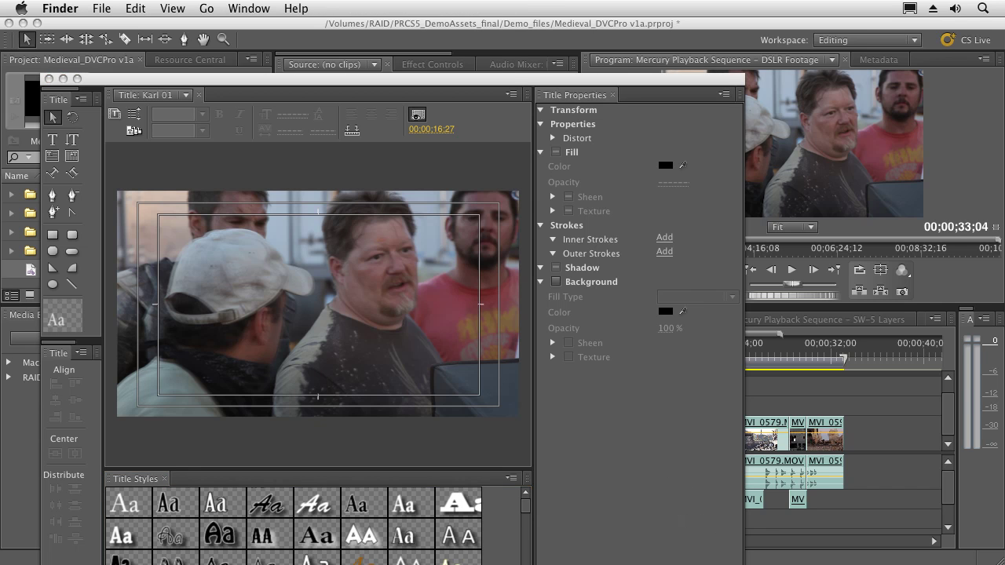
# Step: Shrink the Titler and toggle Show Background Video off and back on
pyautogui.click(696, 538)
pyautogui.moveTo(695, 539); pyautogui.dragTo(549, 381)
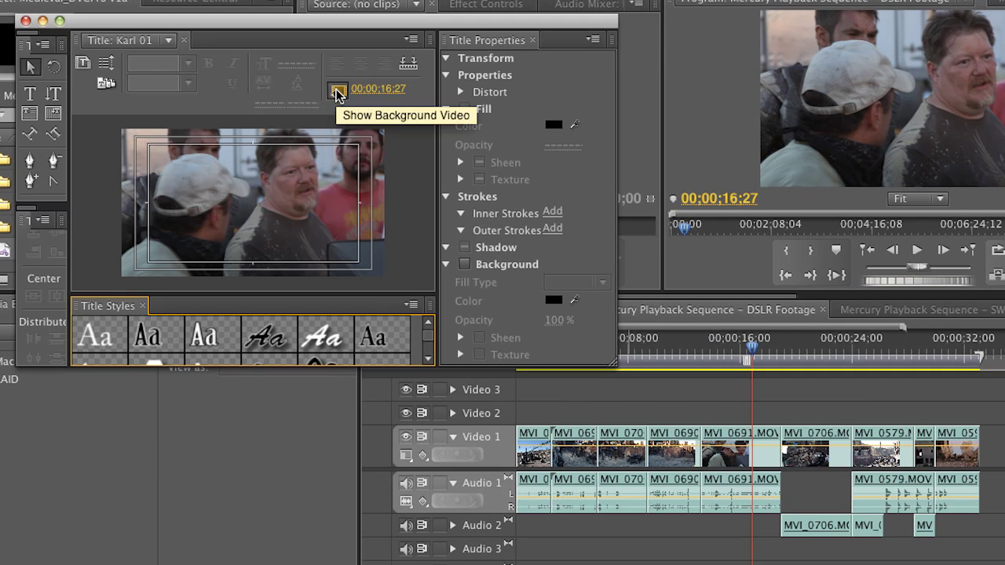
pyautogui.click(338, 92)
pyautogui.click(337, 91)
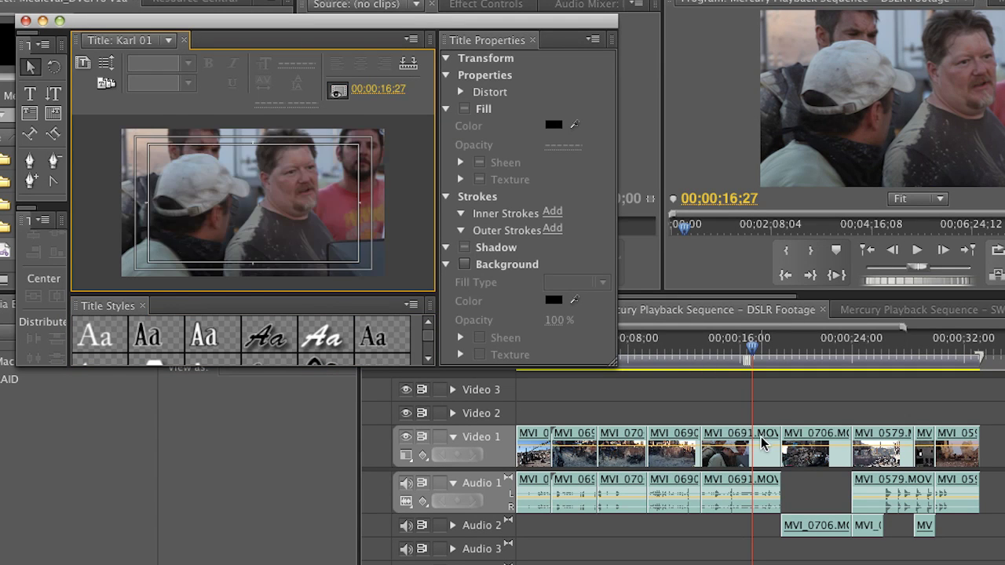
# Step: Scrub the background frame to 00;00;17;17 and enlarge the Titler again
pyautogui.moveTo(752, 351); pyautogui.dragTo(666, 350)
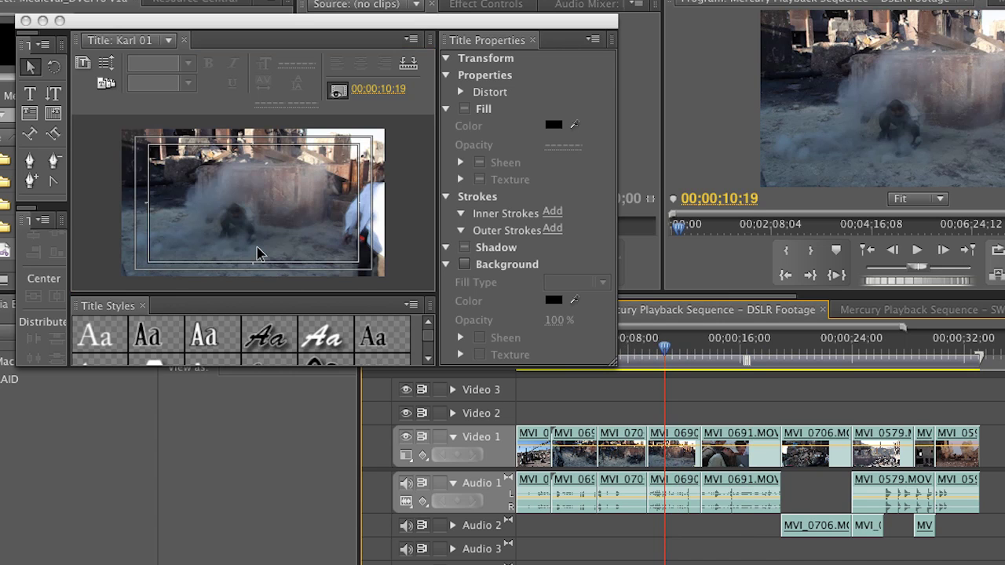
pyautogui.click(764, 347)
pyautogui.moveTo(764, 347); pyautogui.dragTo(761, 342)
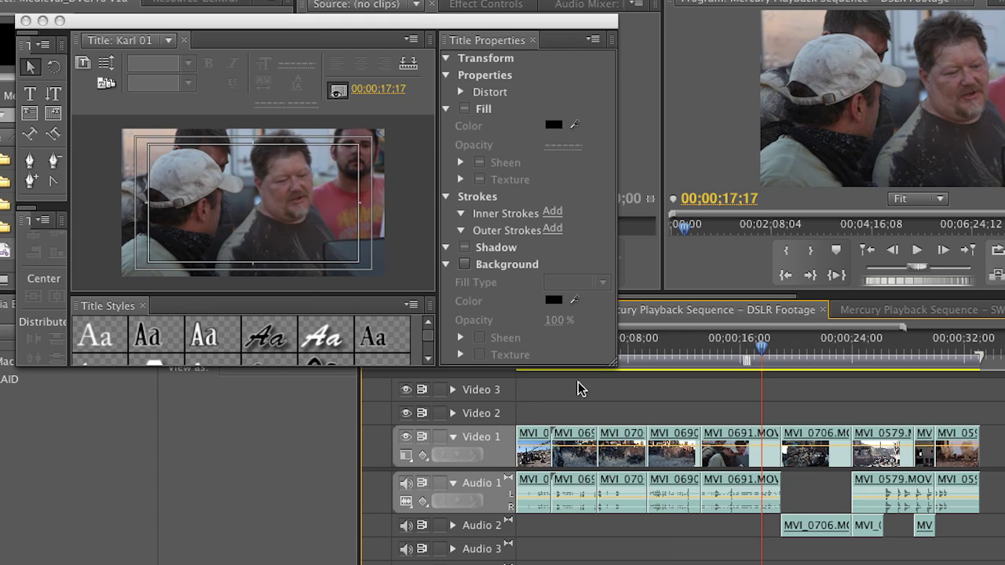
pyautogui.moveTo(611, 372); pyautogui.dragTo(945, 564)
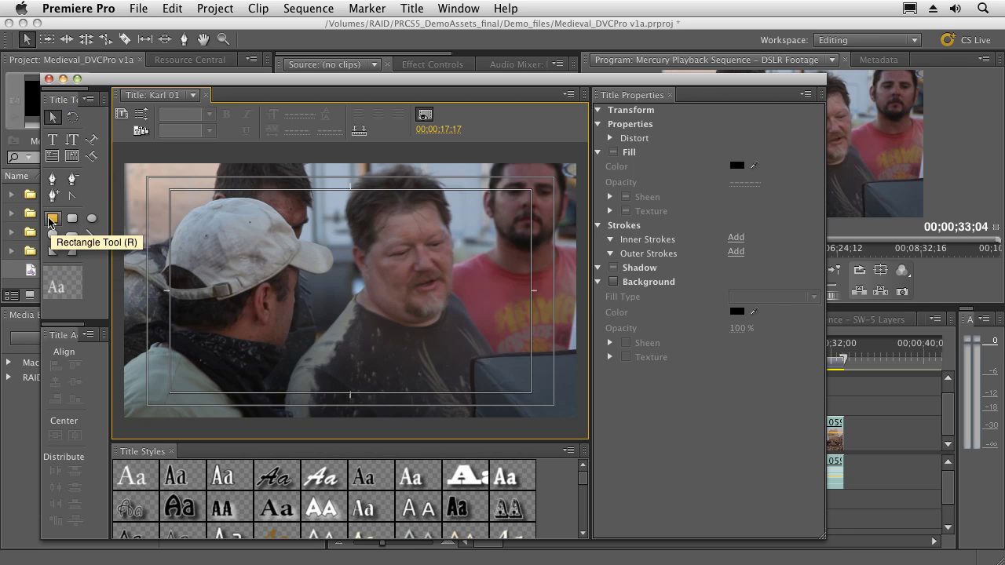
pyautogui.click(52, 218)
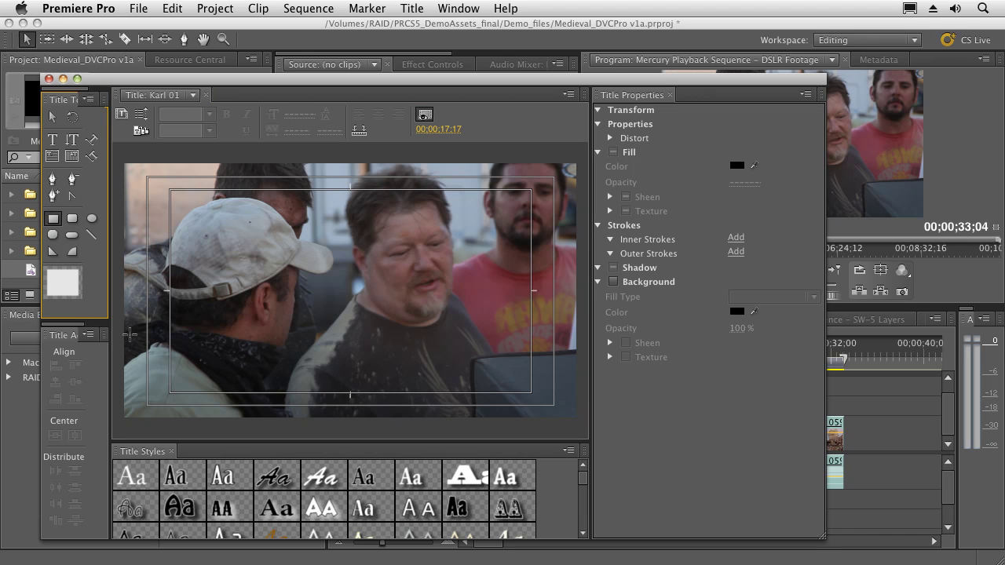
# Step: Draw a wide lower-third bar with a linear gradient fill whose left stop is deep blue
pyautogui.moveTo(128, 333)
pyautogui.mouseDown()
pyautogui.moveTo(154, 357)
pyautogui.moveTo(391, 403)
pyautogui.moveTo(551, 405)
pyautogui.mouseUp()
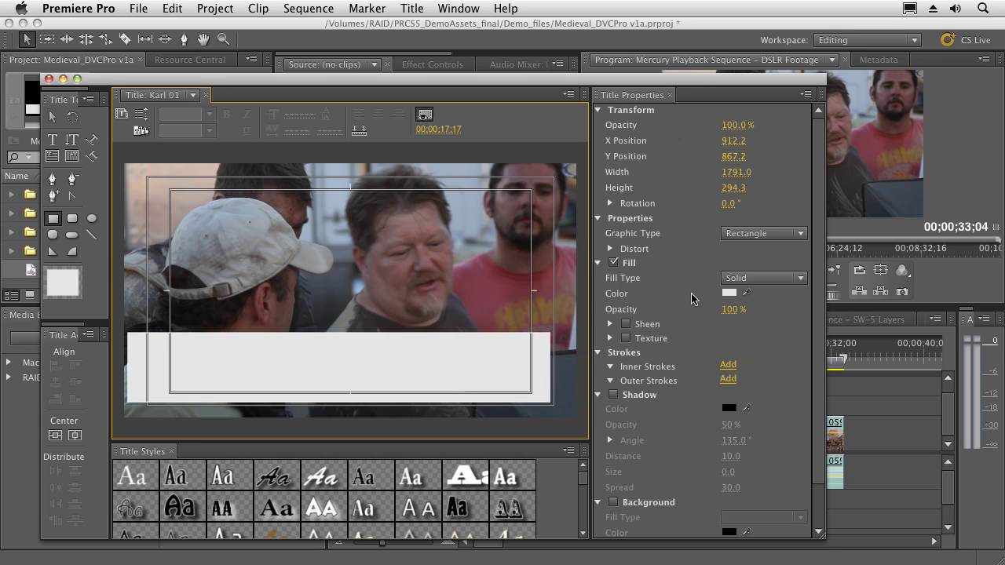
pyautogui.click(761, 281)
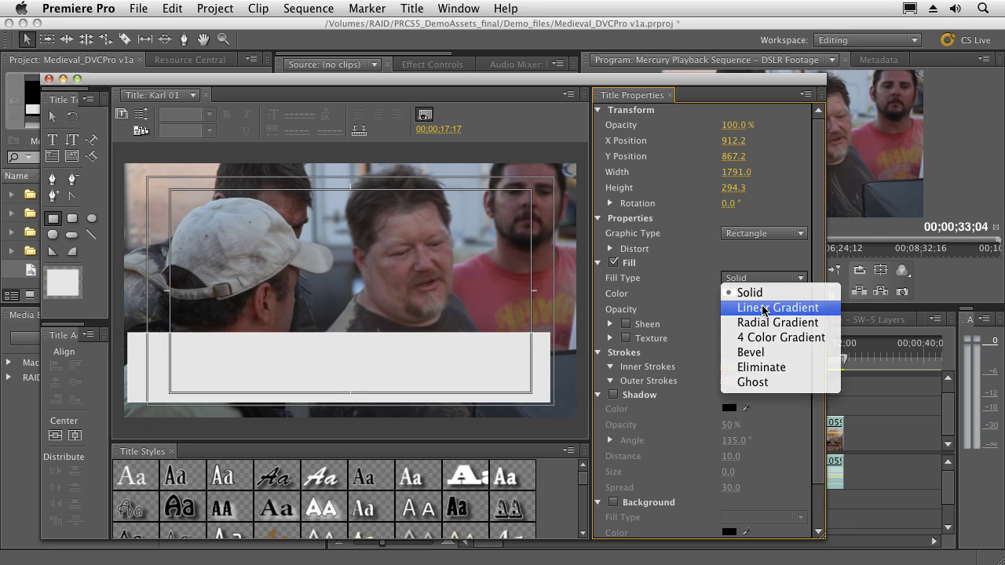
pyautogui.click(763, 309)
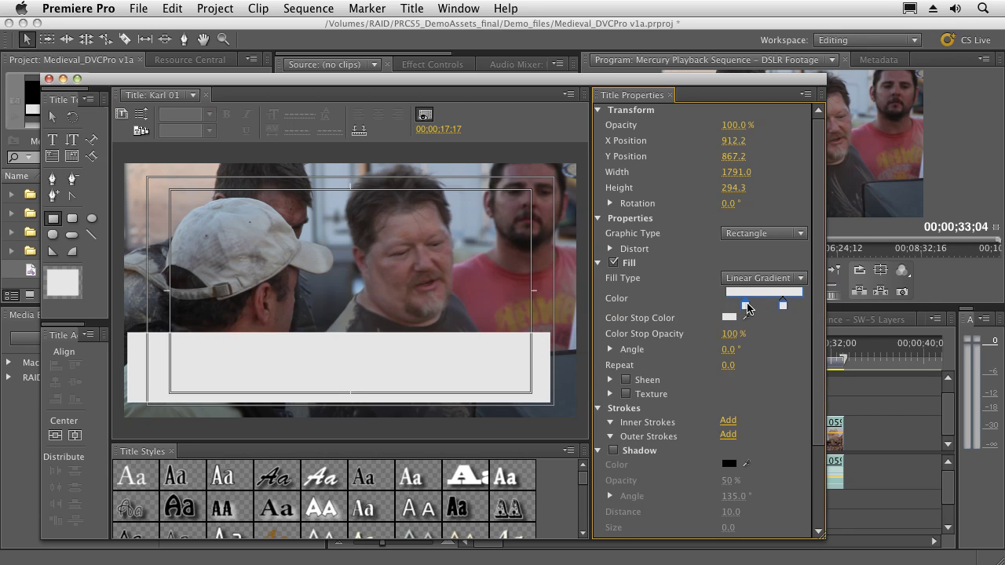
pyautogui.doubleClick(744, 307)
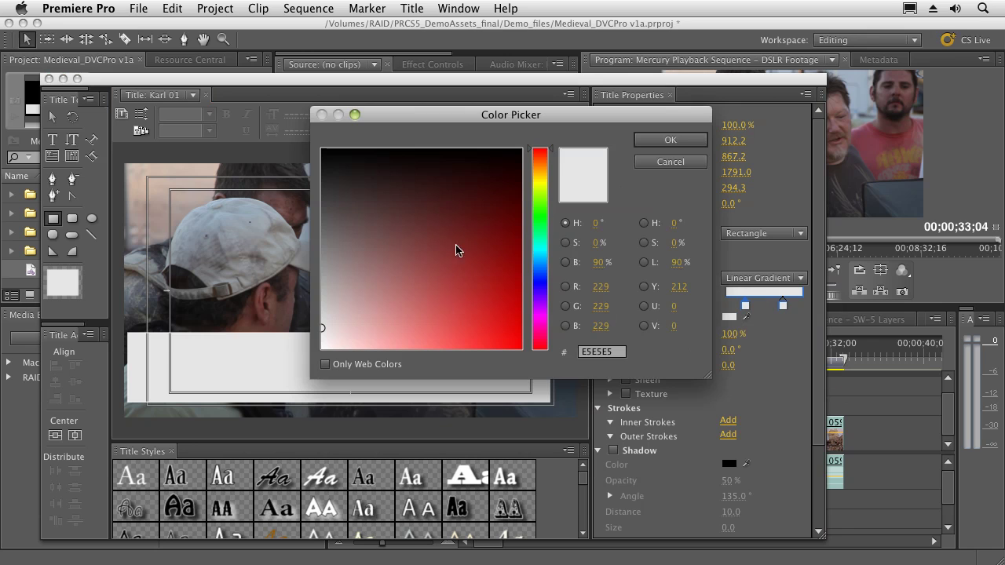
pyautogui.click(536, 280)
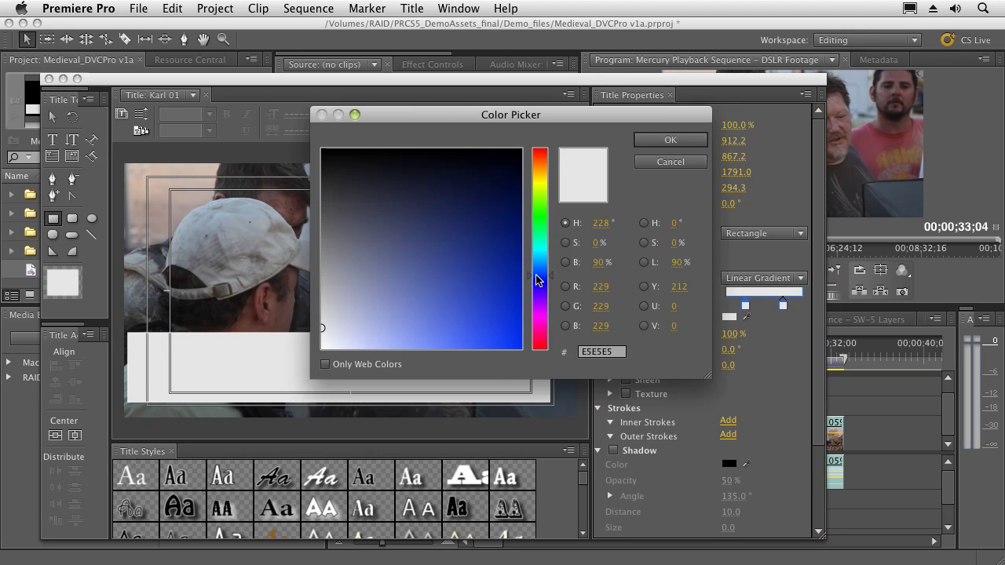
pyautogui.click(490, 274)
pyautogui.click(695, 142)
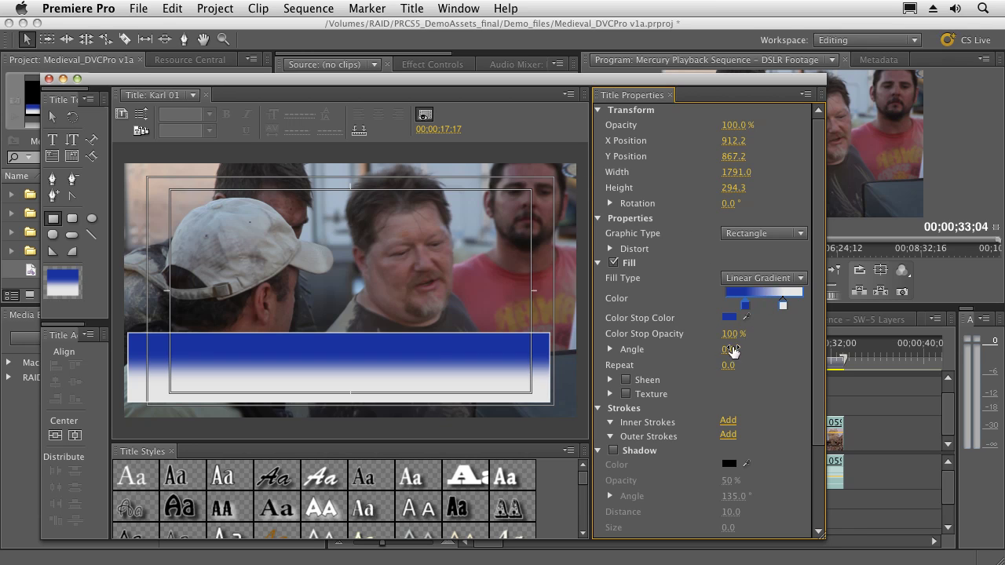
# Step: Angle the gradient at 131.6°, make the right stop near-black and reposition the blue stop
pyautogui.click(610, 349)
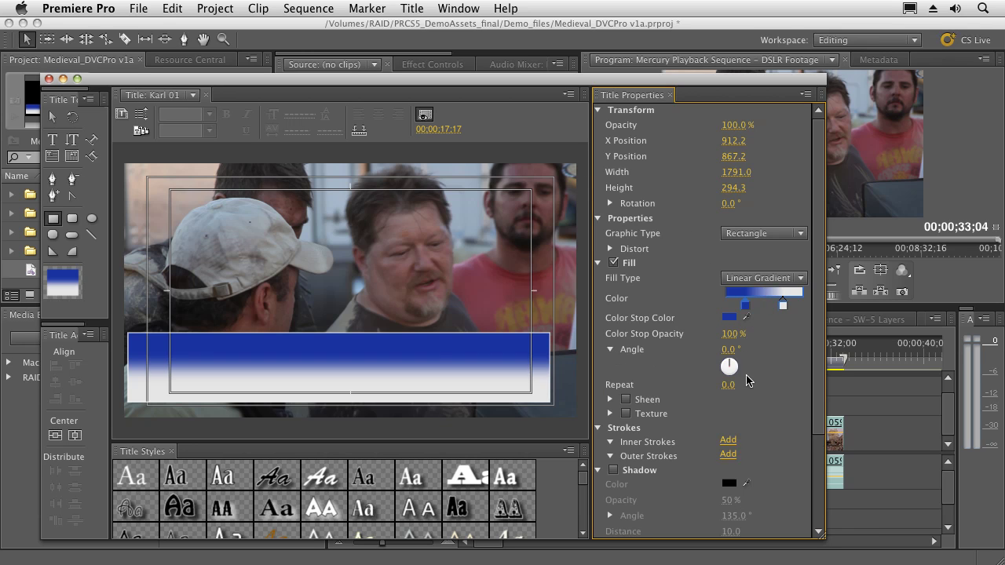
pyautogui.moveTo(729, 365); pyautogui.dragTo(736, 377)
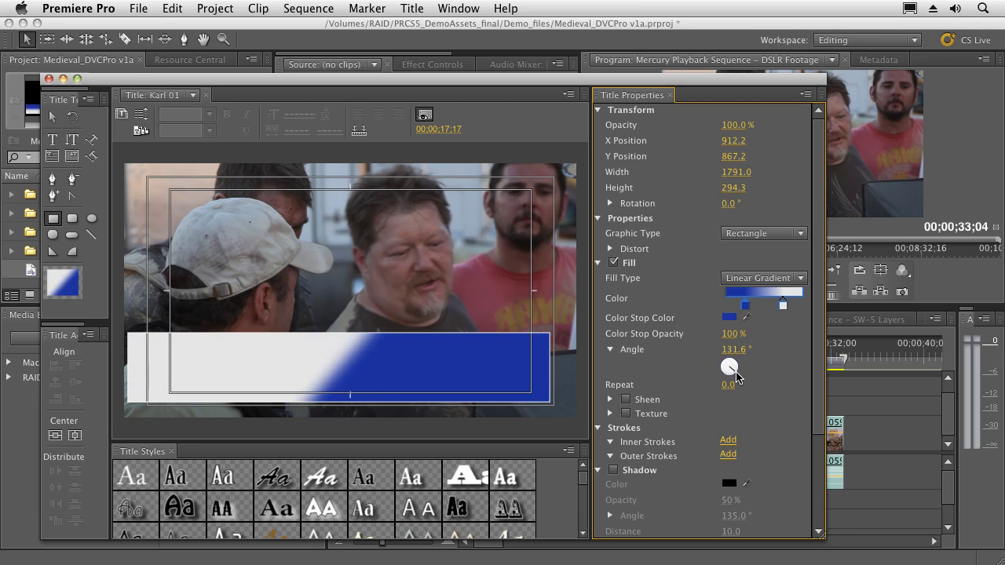
pyautogui.click(782, 306)
pyautogui.click(728, 317)
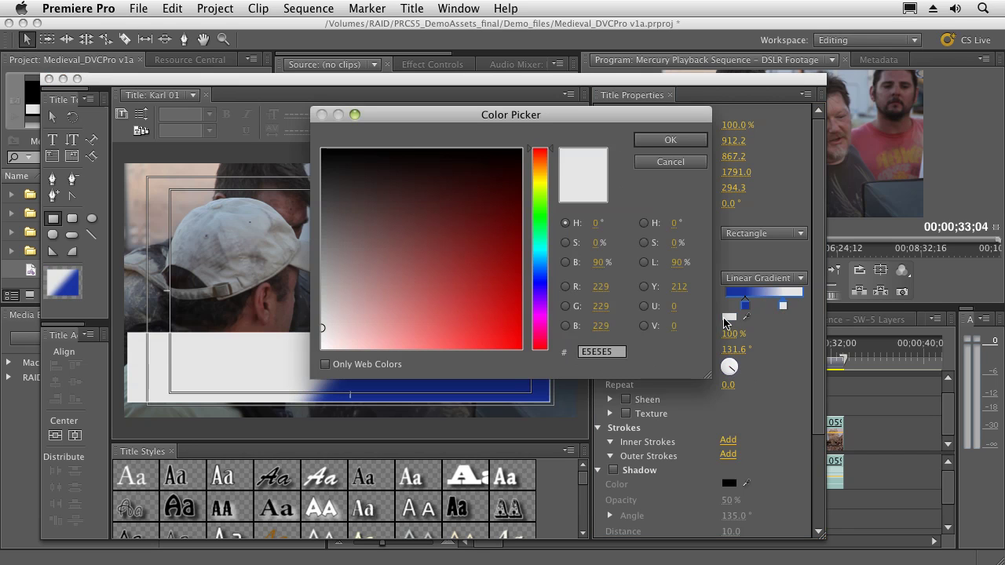
pyautogui.click(323, 154)
pyautogui.click(666, 141)
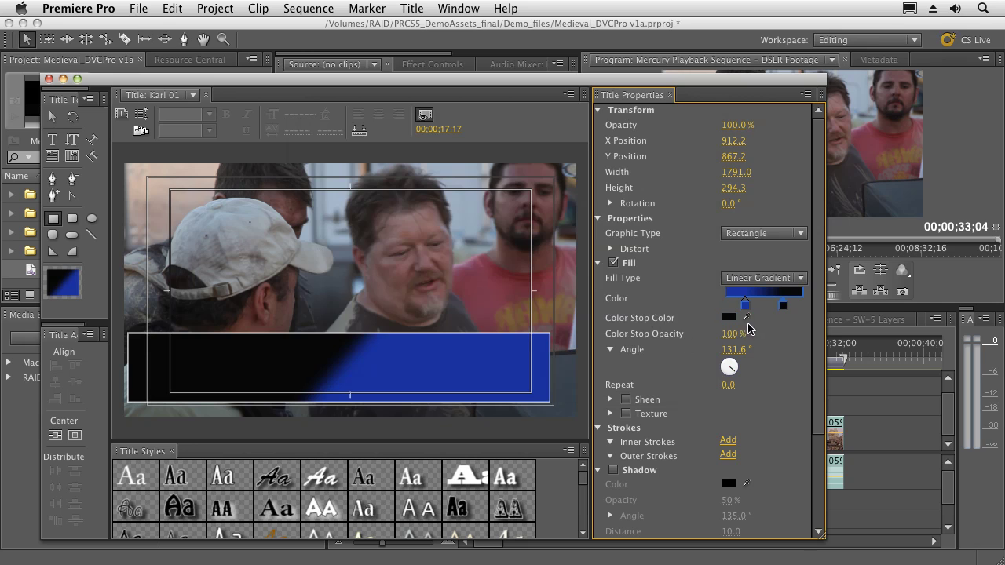
pyautogui.moveTo(748, 310); pyautogui.dragTo(800, 312)
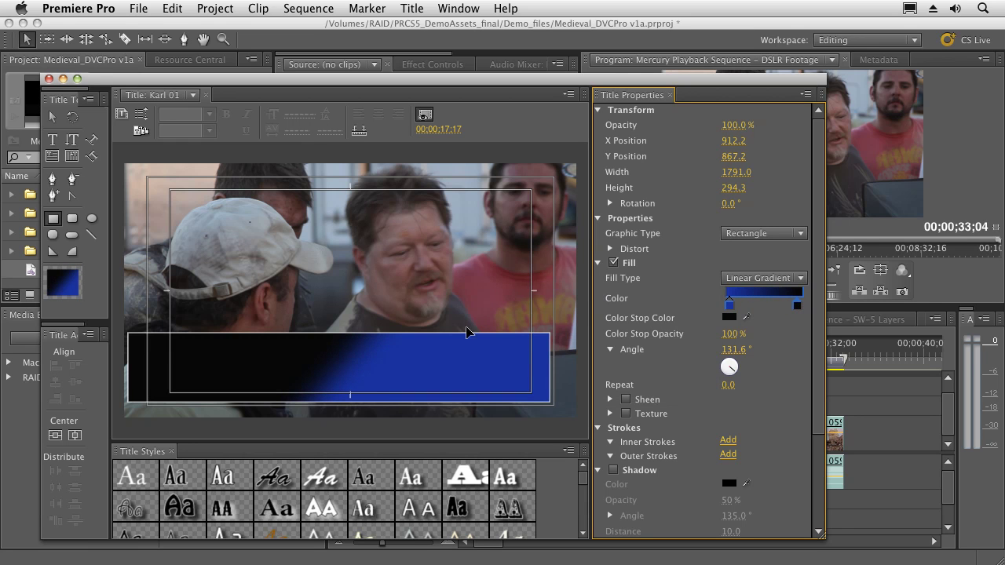
pyautogui.click(52, 143)
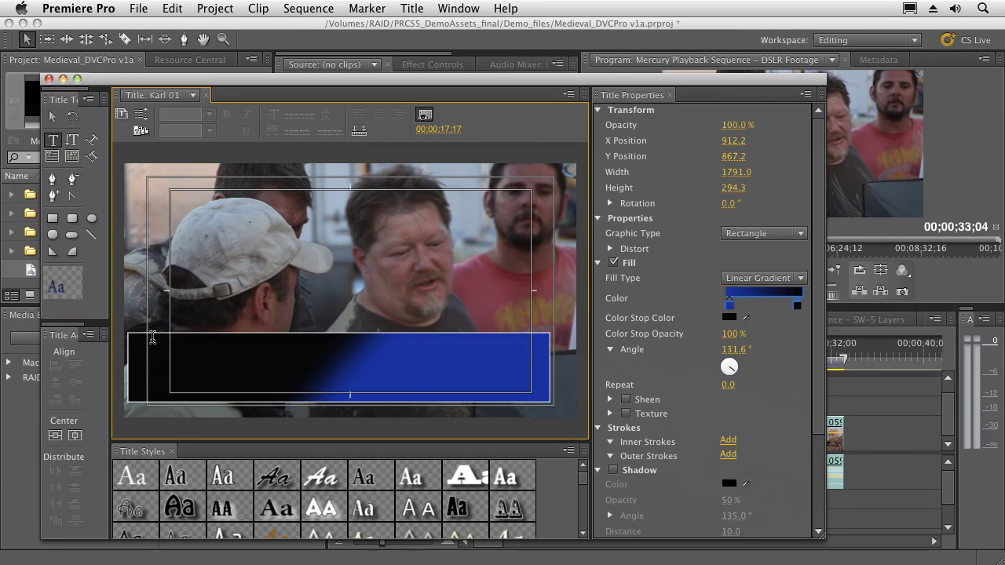
pyautogui.click(154, 342)
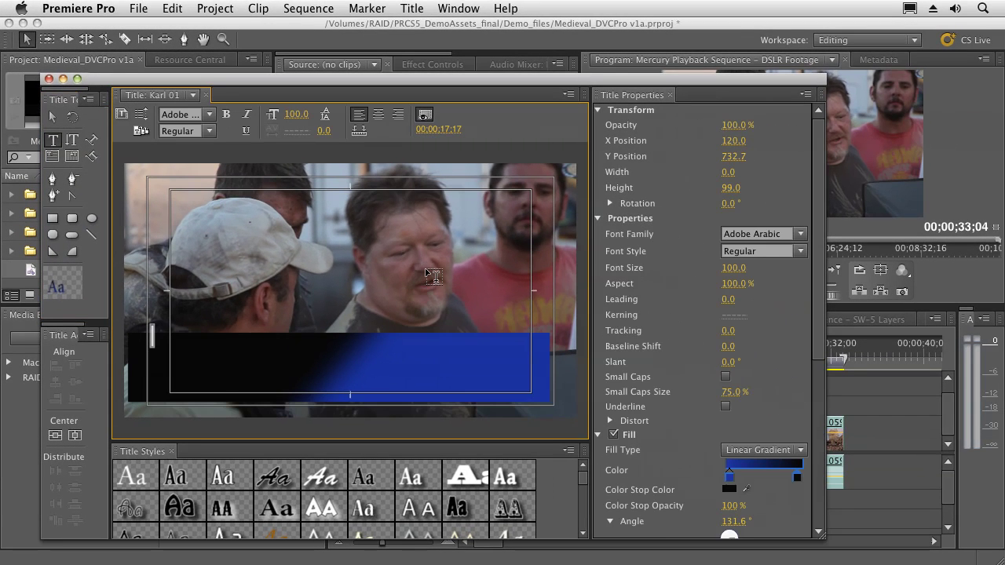
# Step: Type the first name as a text line at the bar's left edge and select it
pyautogui.write('Karl')
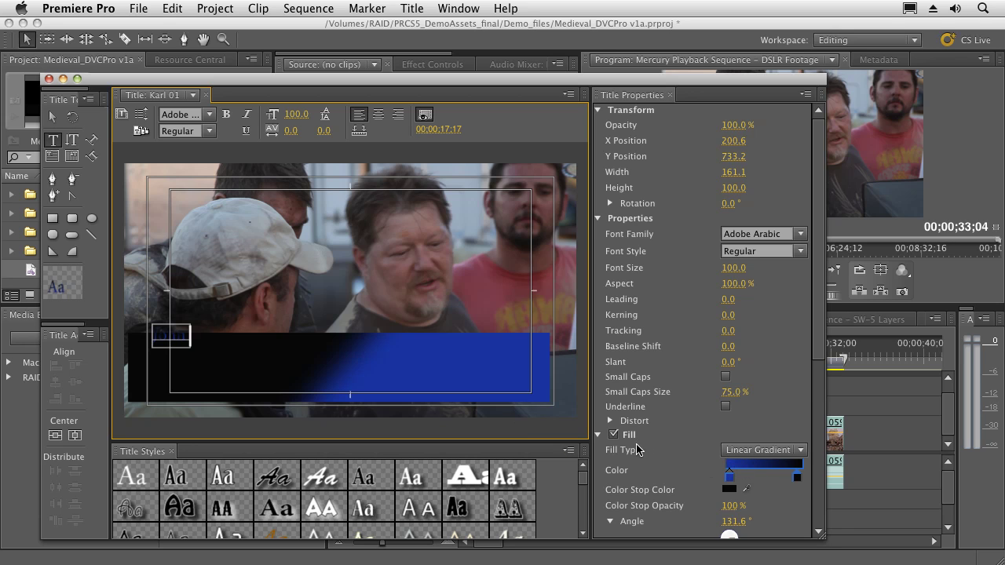
pyautogui.click(614, 435)
pyautogui.click(613, 436)
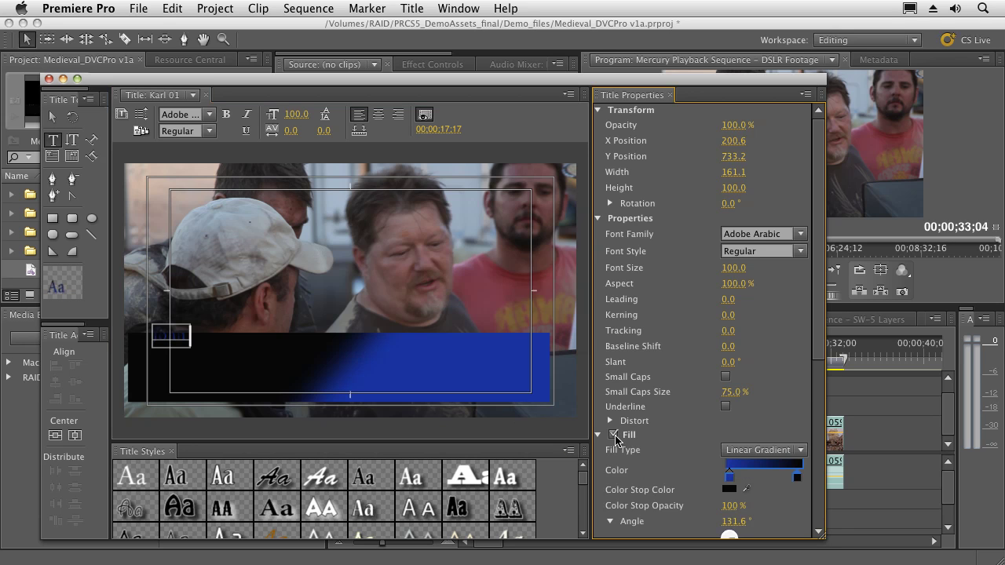
pyautogui.click(188, 342)
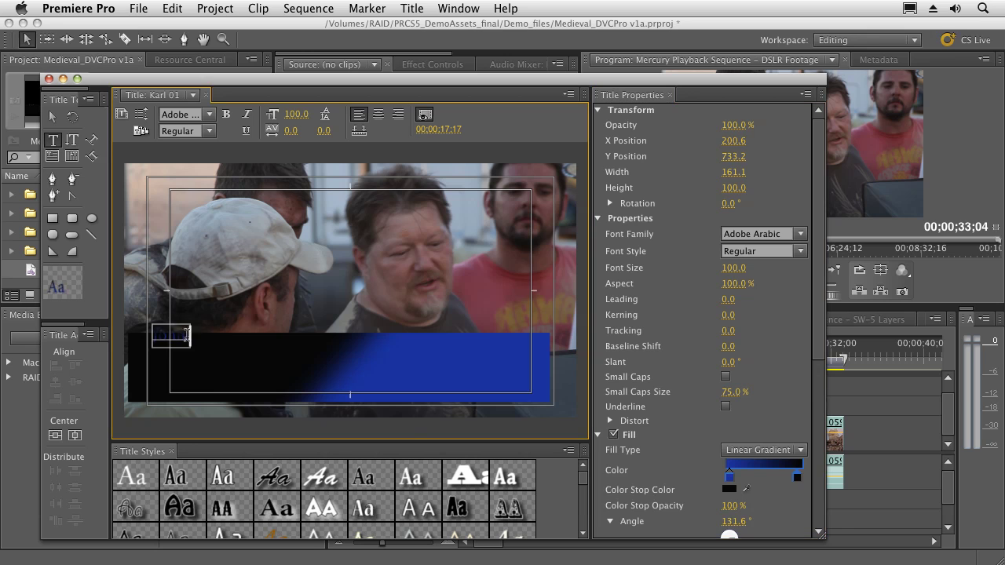
# Step: Give the name text a solid near-white (EDEFF7) fill and append the surname
pyautogui.click(752, 450)
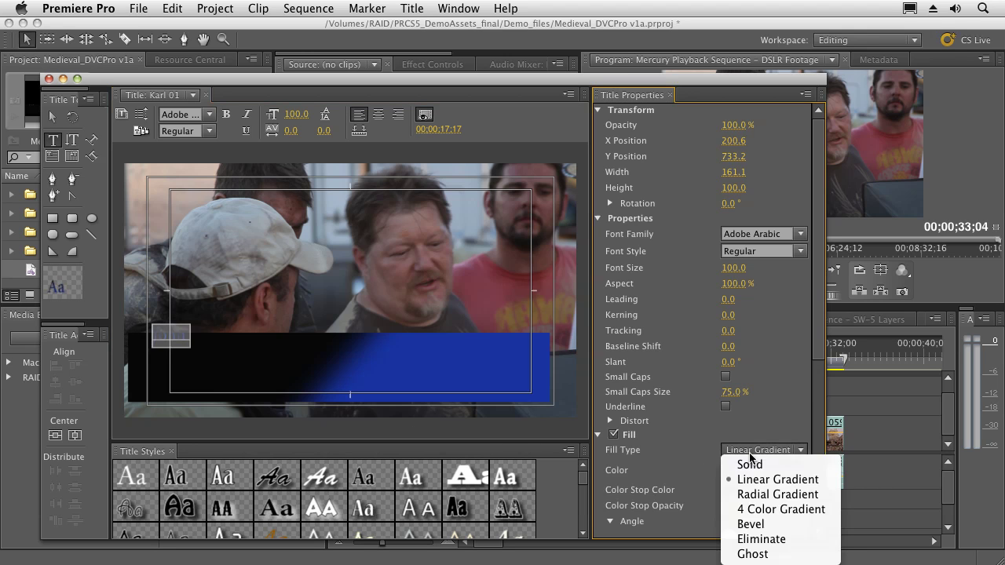
pyautogui.click(750, 478)
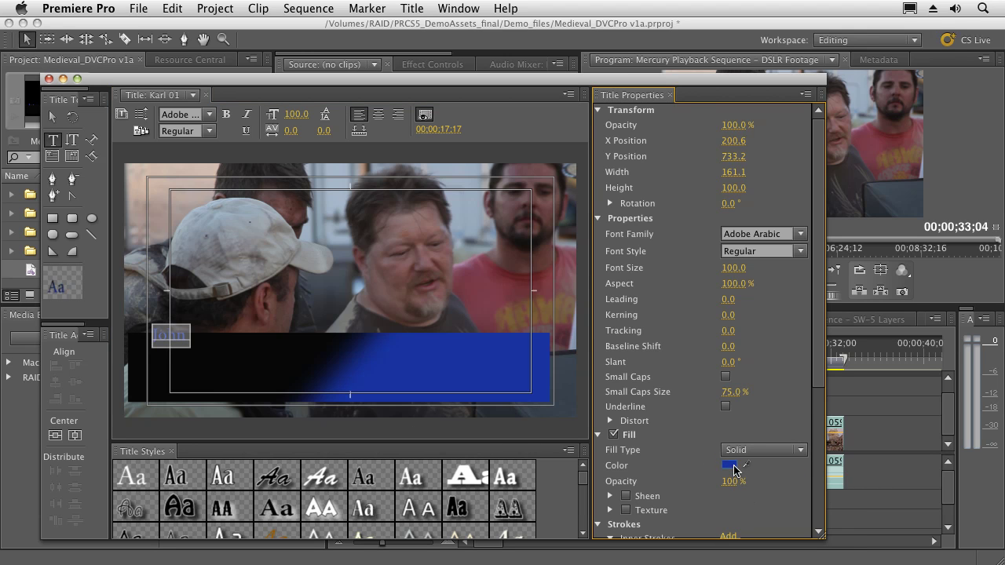
pyautogui.click(729, 464)
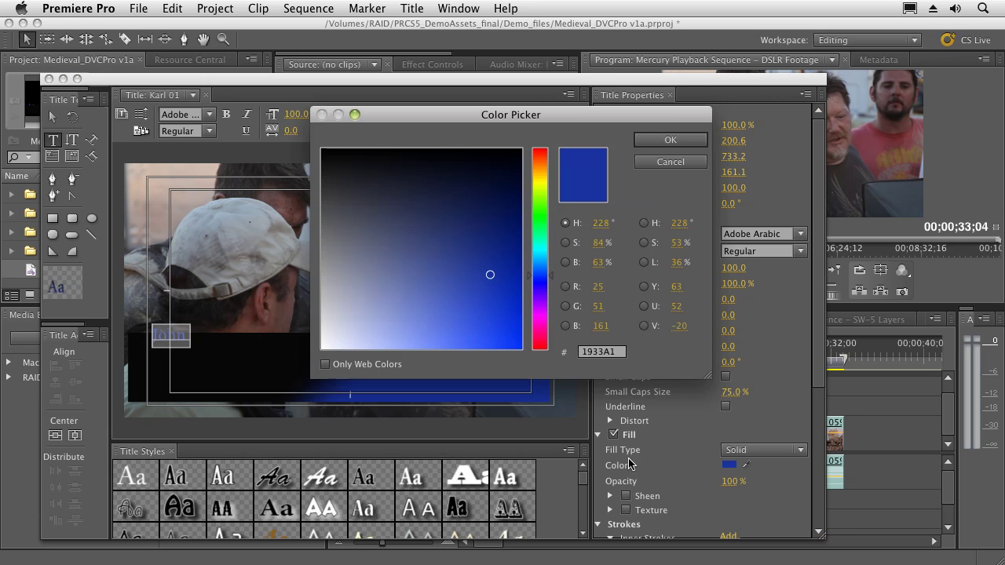
pyautogui.click(328, 346)
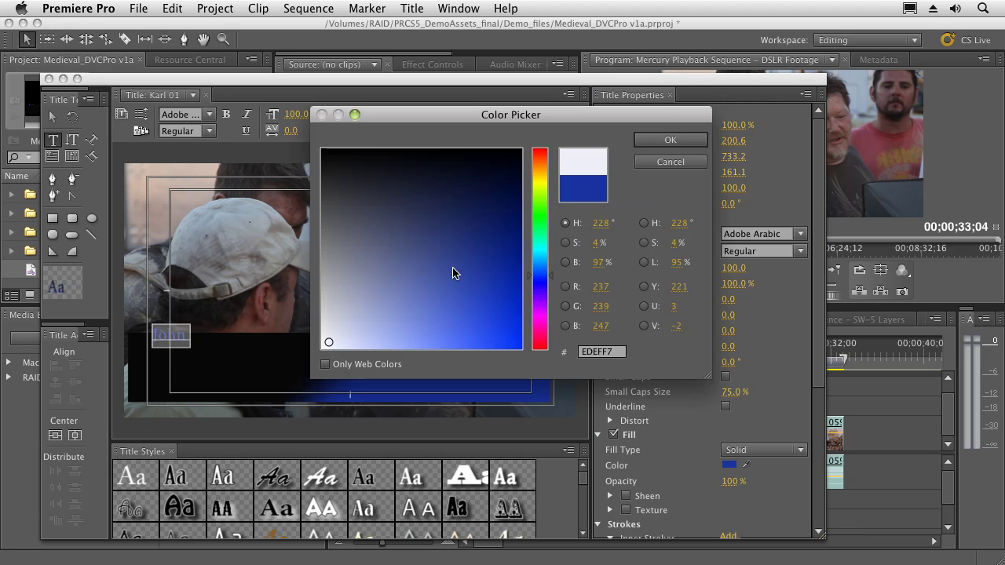
pyautogui.click(668, 141)
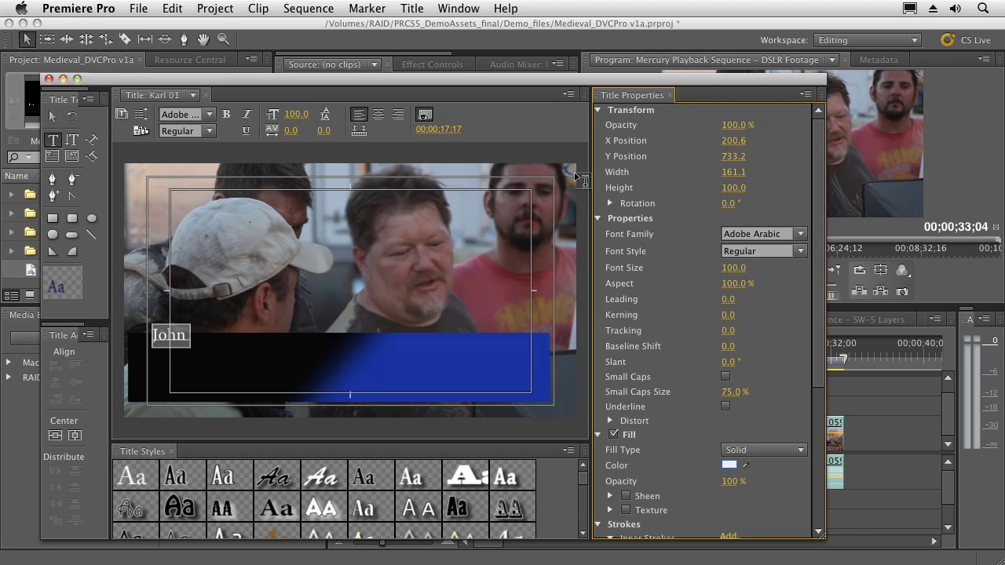
pyautogui.click(185, 335)
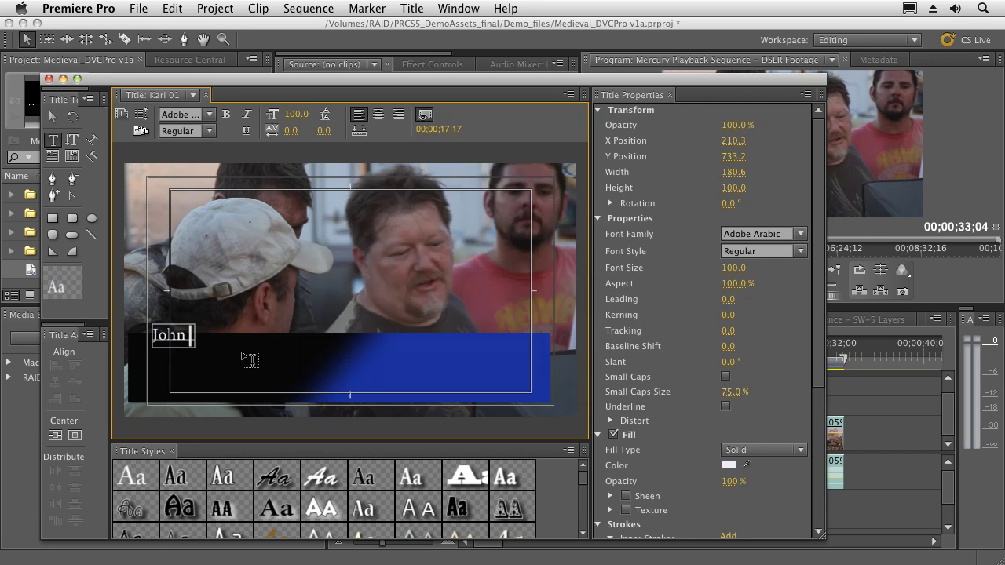
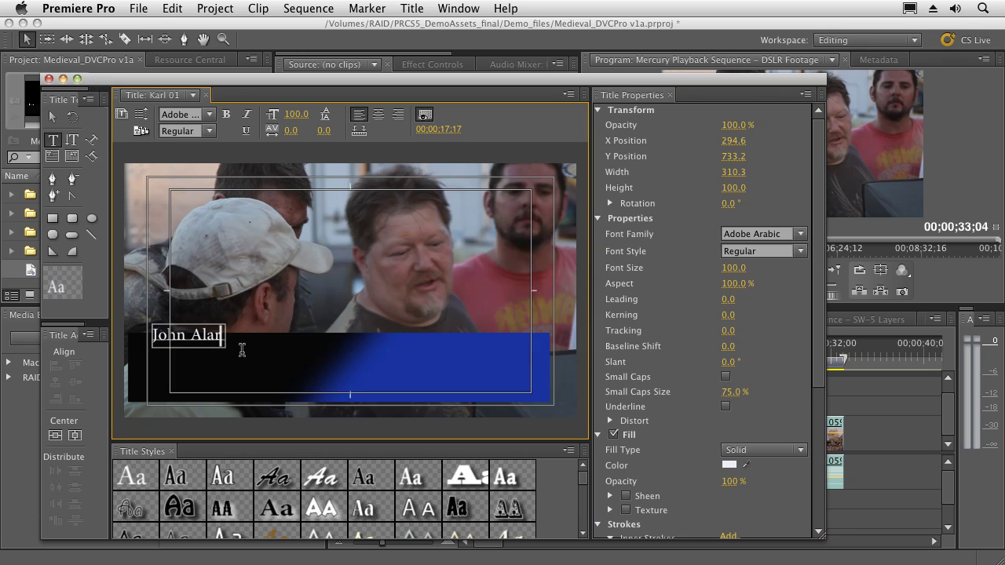
# Step: Move the name text down-right onto the bar and set its font to Helvetica CY
pyautogui.moveTo(251, 338); pyautogui.dragTo(148, 339)
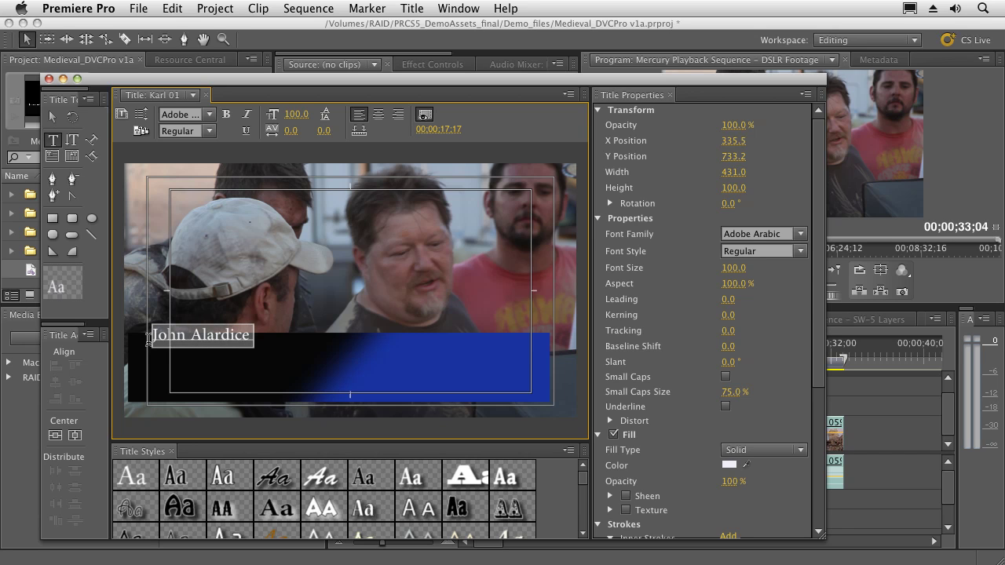
pyautogui.click(53, 117)
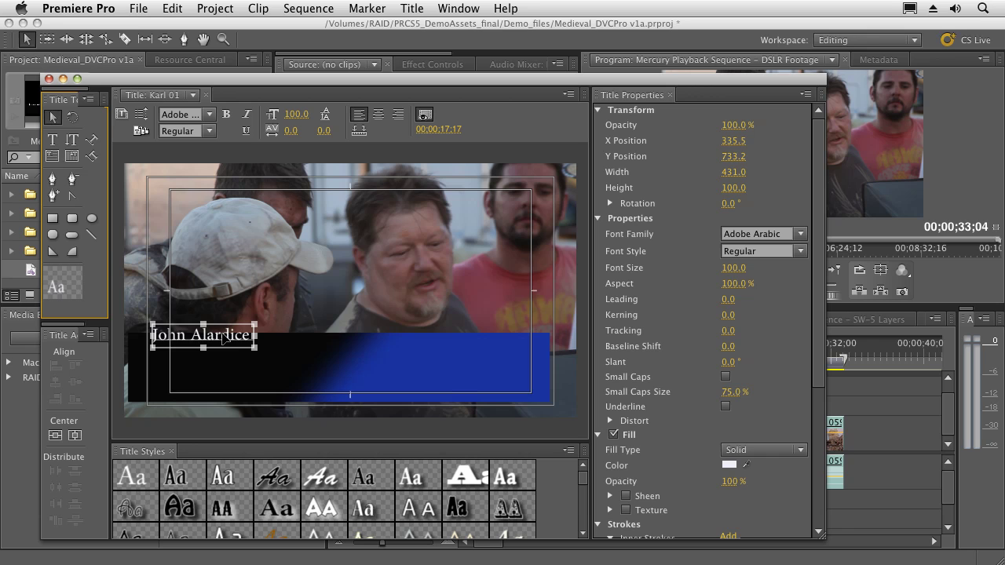
pyautogui.moveTo(224, 338); pyautogui.dragTo(242, 349)
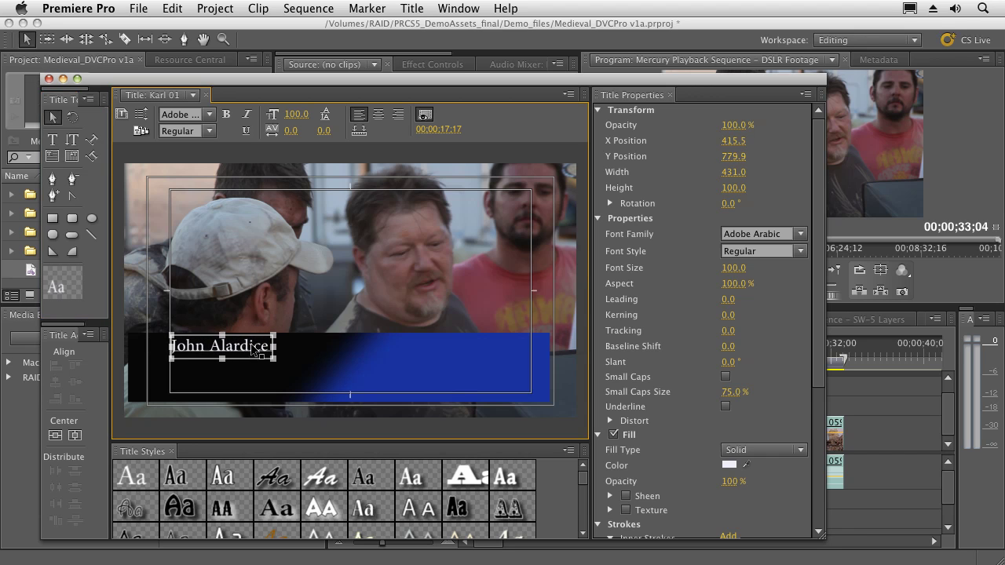
pyautogui.click(800, 234)
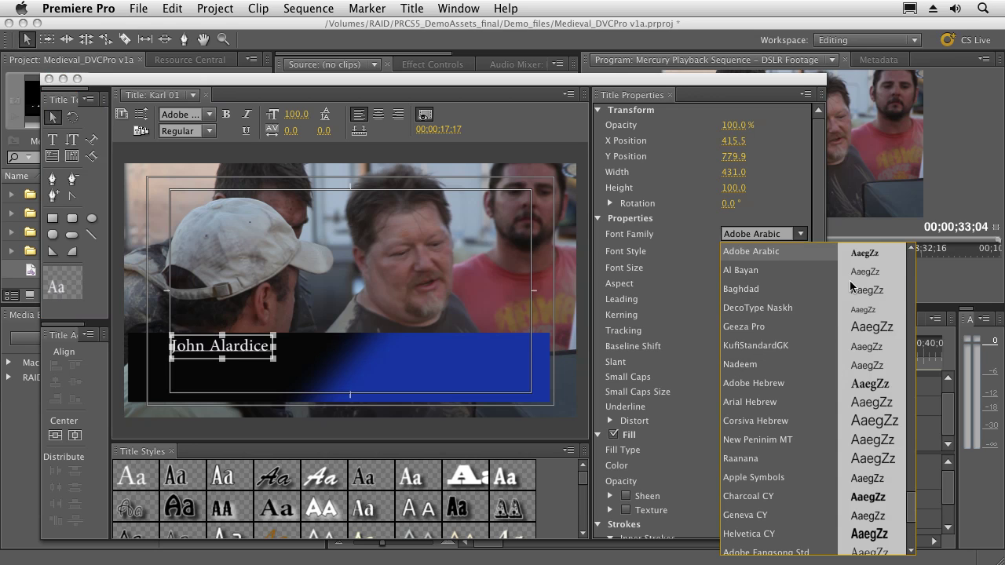
pyautogui.scroll(-5, 822, 349)
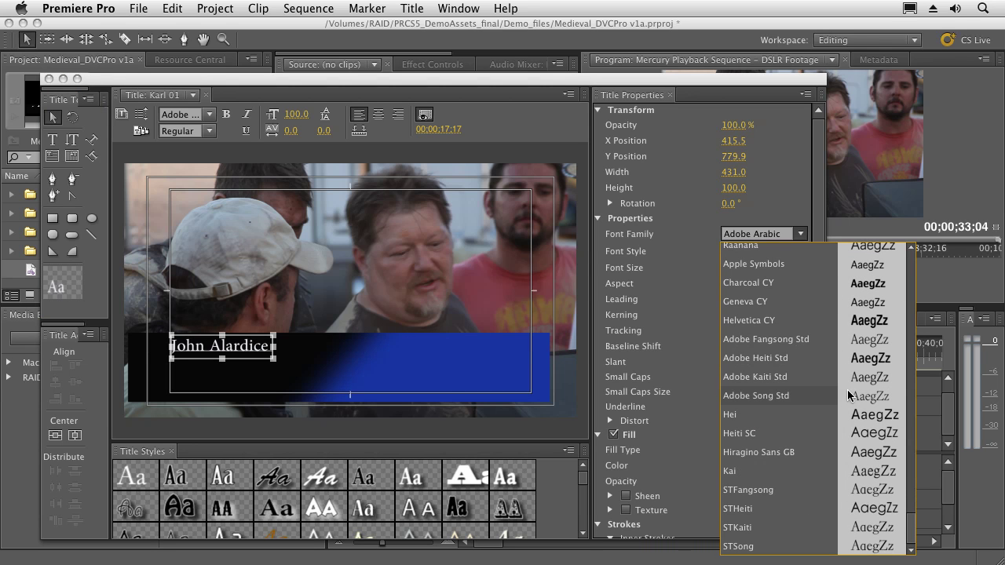
pyautogui.click(863, 322)
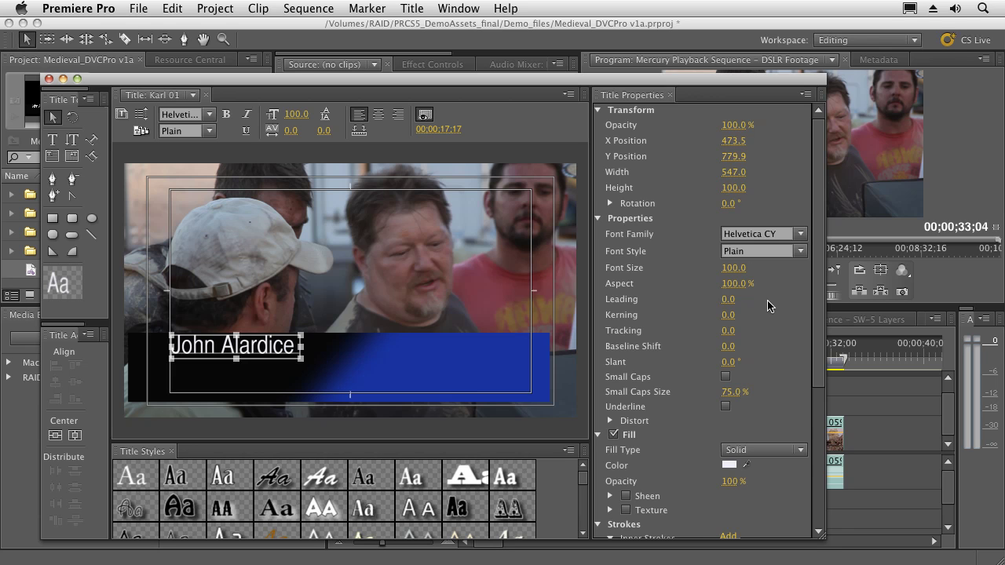
pyautogui.scroll(-3, 768, 305)
pyautogui.scroll(-5, 767, 304)
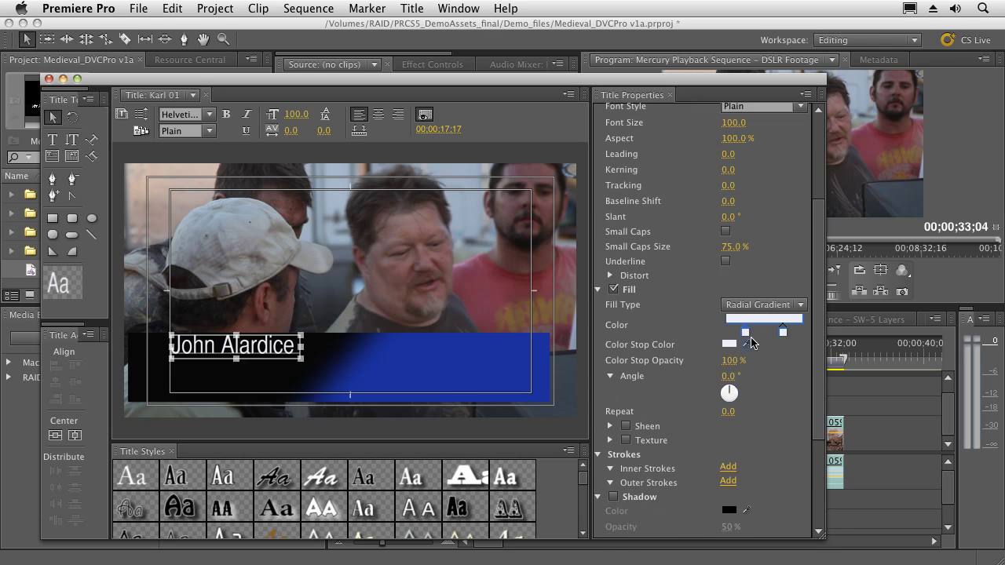
pyautogui.click(788, 307)
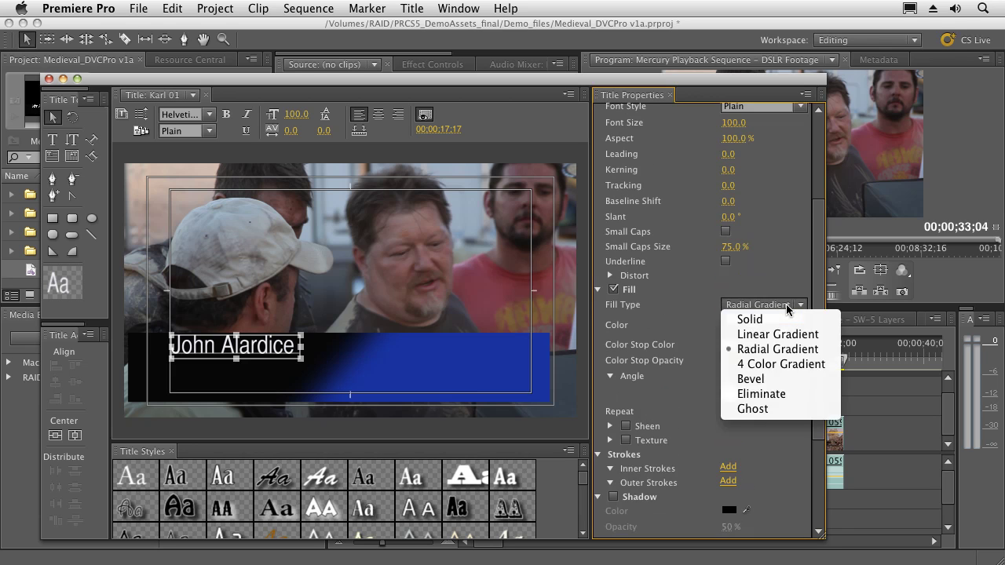
pyautogui.click(738, 318)
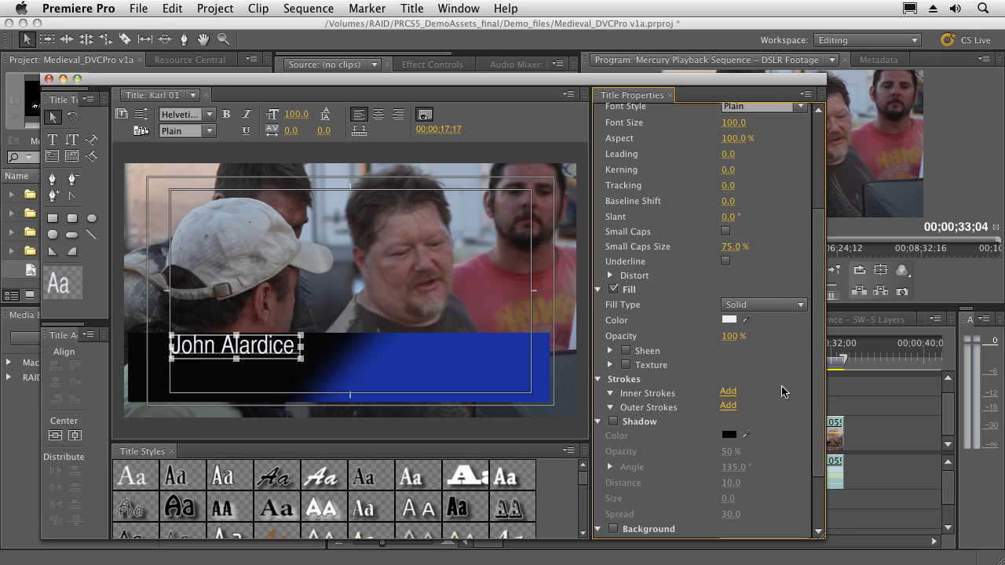
pyautogui.click(418, 390)
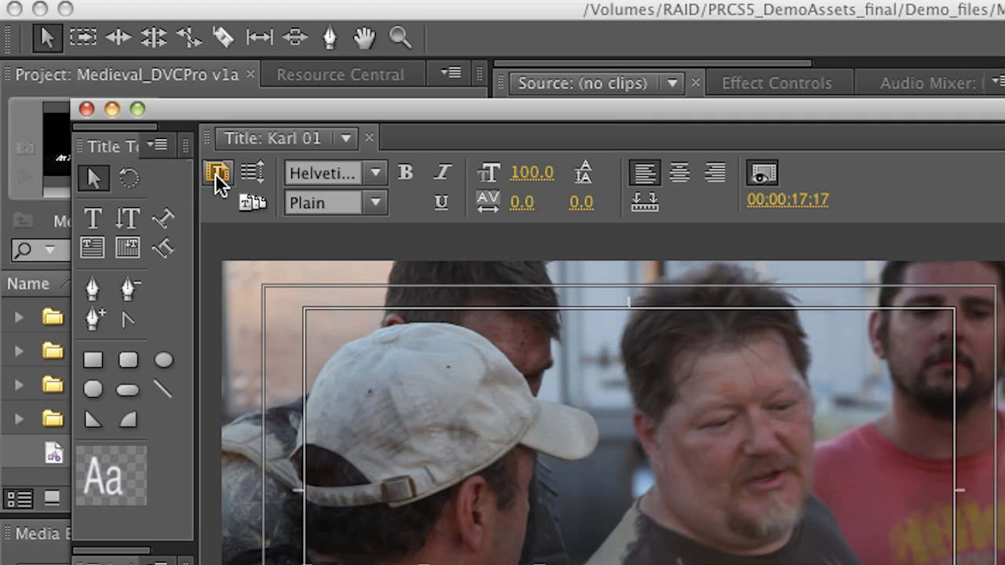
# Step: Create 'Title 02' from the current title and shift the Titler aside to see the project list
pyautogui.click(215, 173)
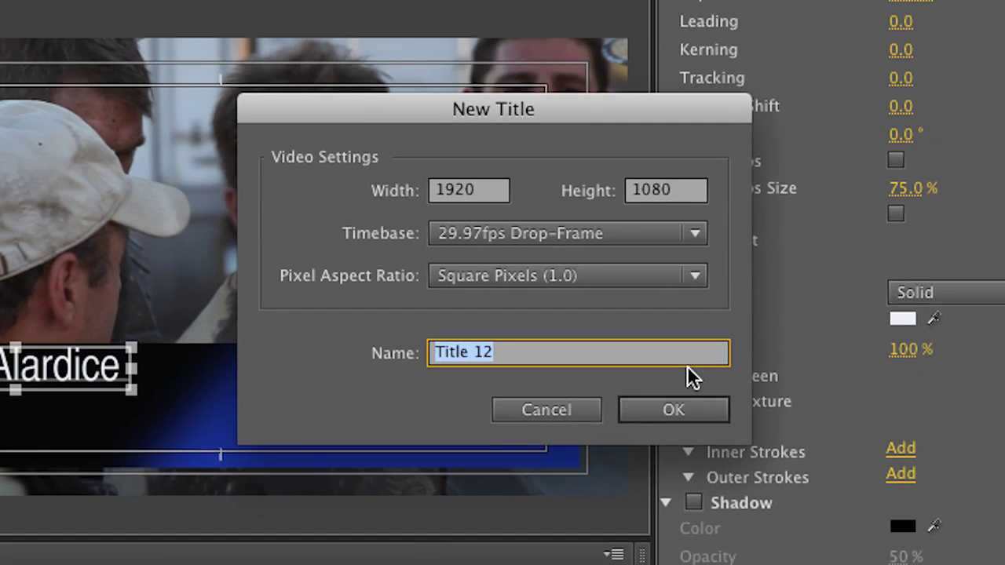
pyautogui.write('Titl')
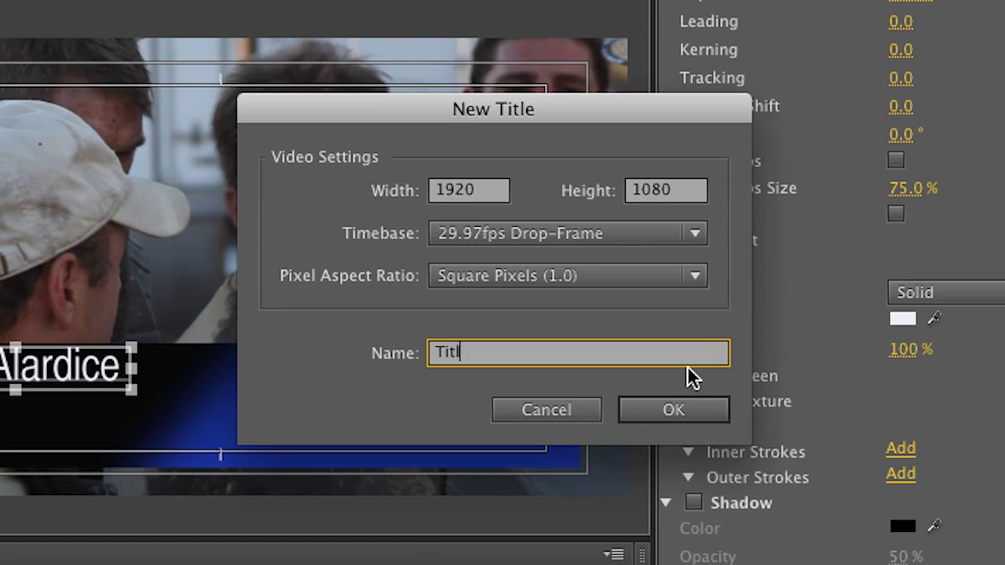
pyautogui.write('e 02')
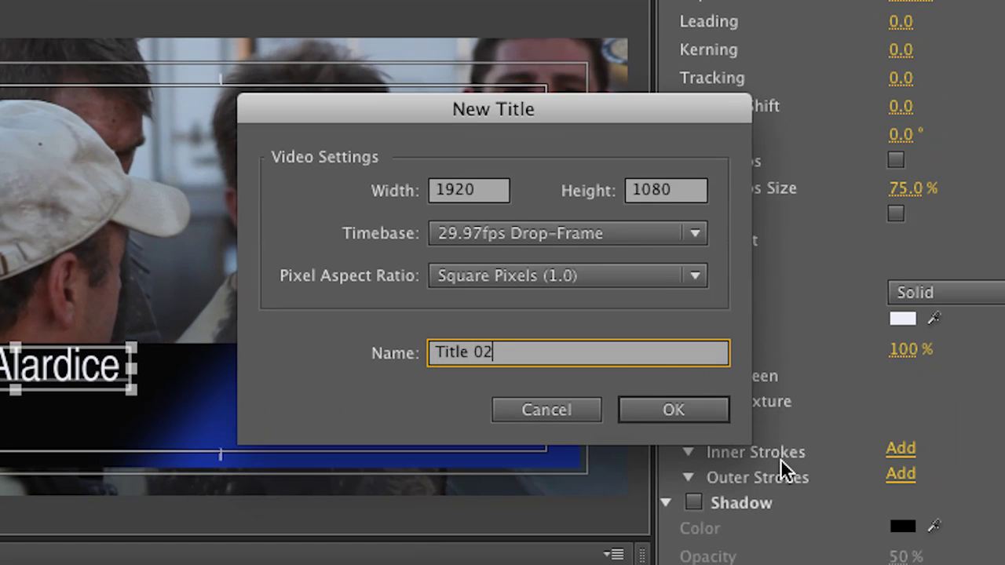
pyautogui.click(643, 414)
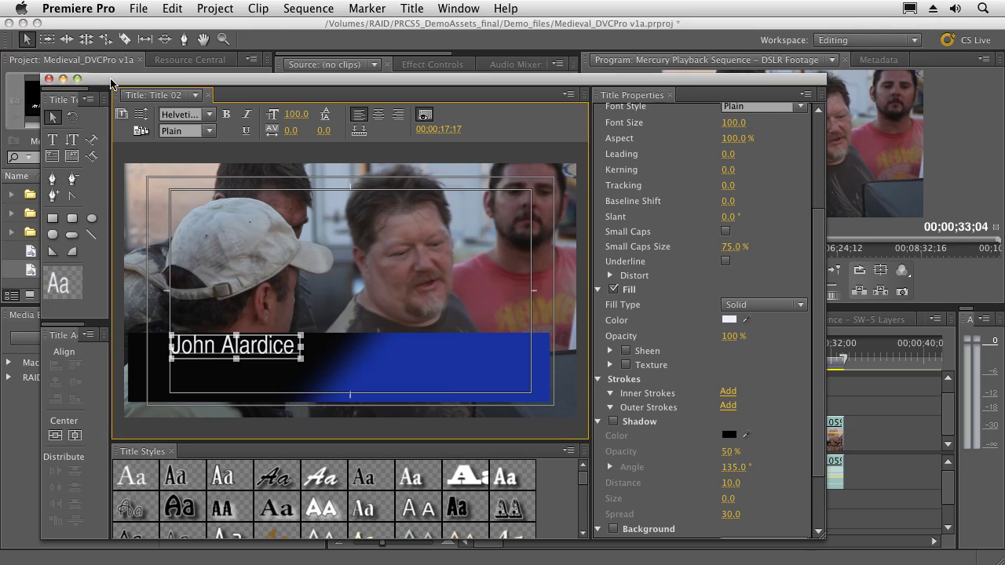
pyautogui.moveTo(111, 83); pyautogui.dragTo(361, 54)
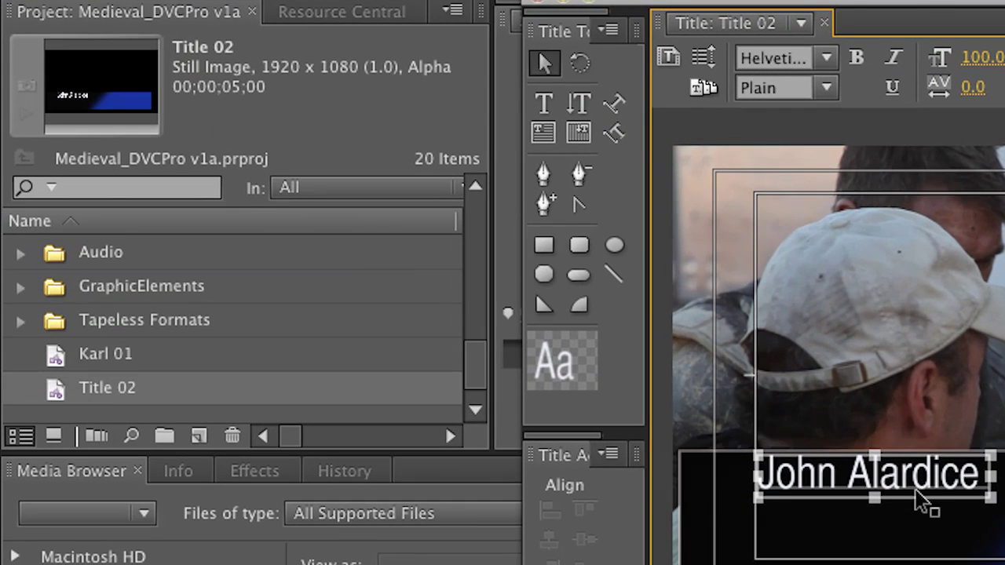
pyautogui.click(544, 102)
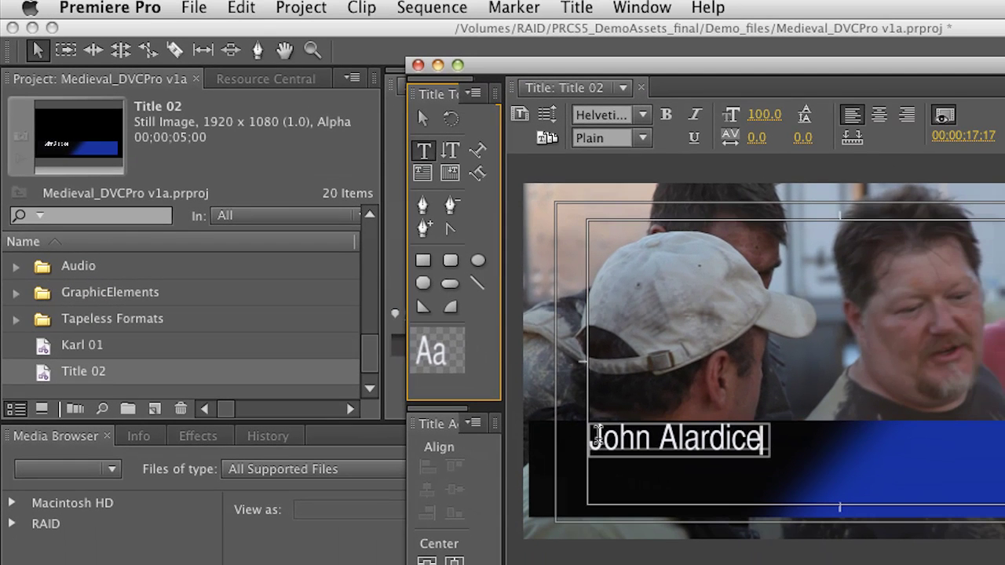
pyautogui.moveTo(595, 438); pyautogui.dragTo(769, 441)
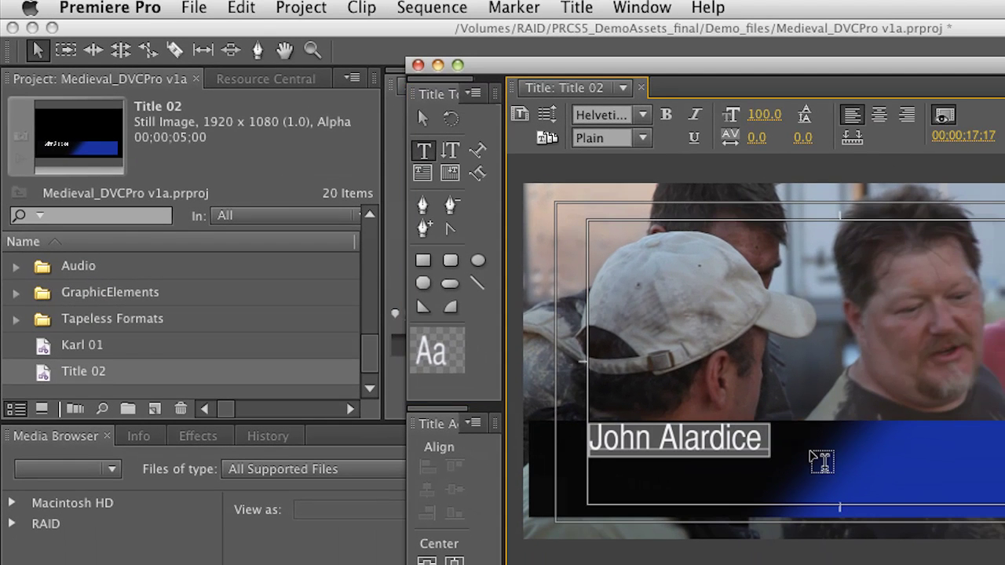
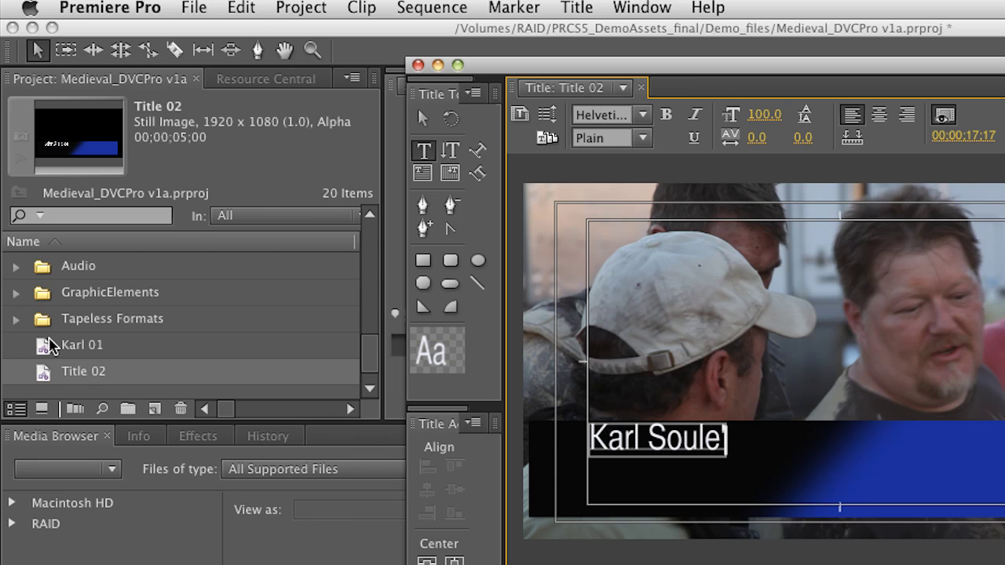
pyautogui.click(43, 351)
pyautogui.doubleClick(43, 351)
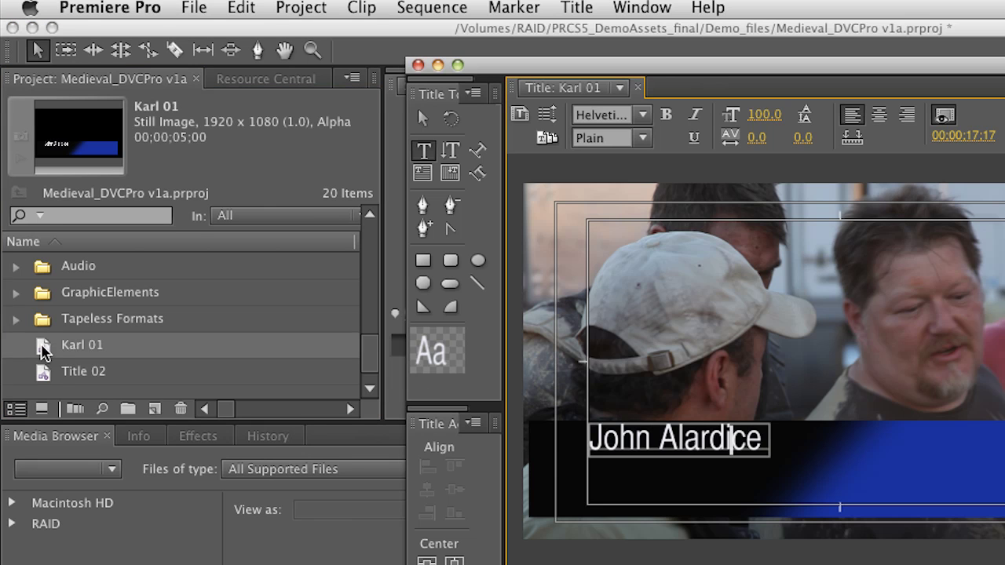
pyautogui.doubleClick(47, 377)
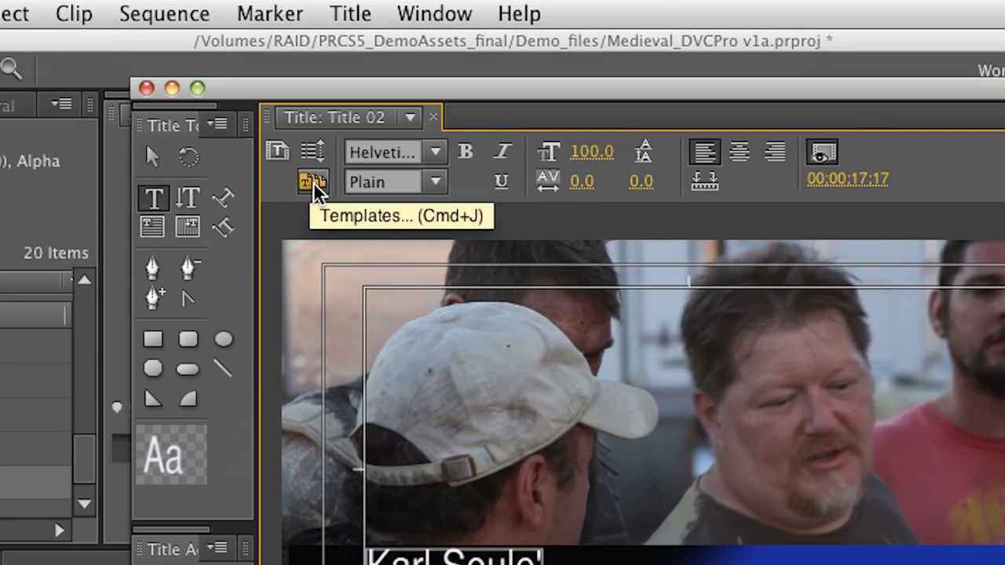
pyautogui.click(313, 186)
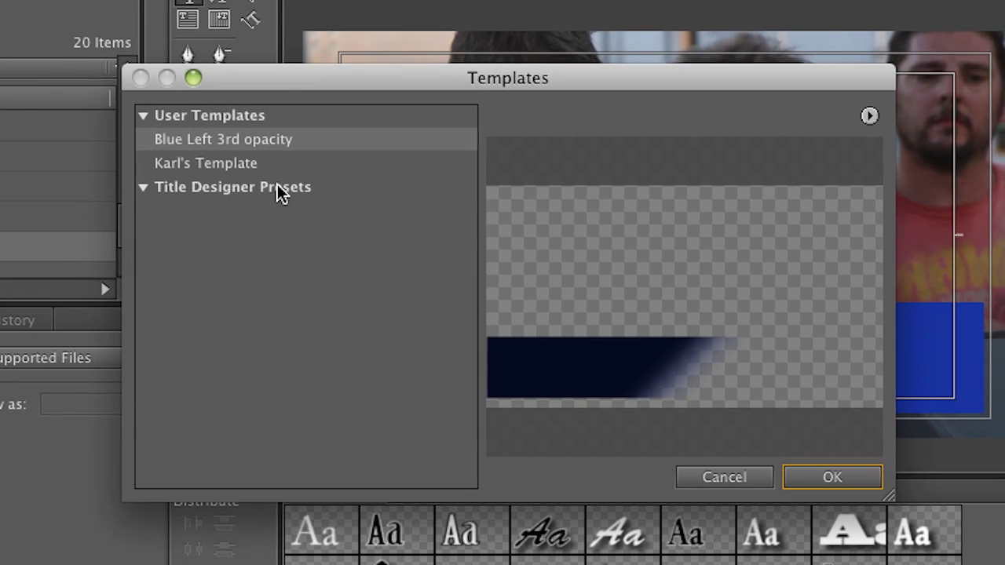
pyautogui.click(168, 168)
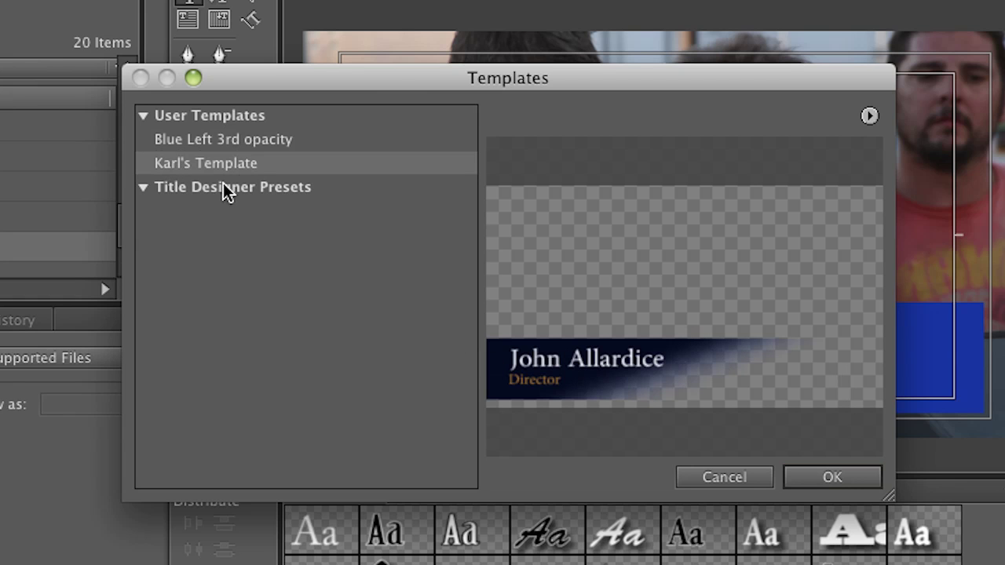
pyautogui.moveTo(378, 76); pyautogui.dragTo(661, 486)
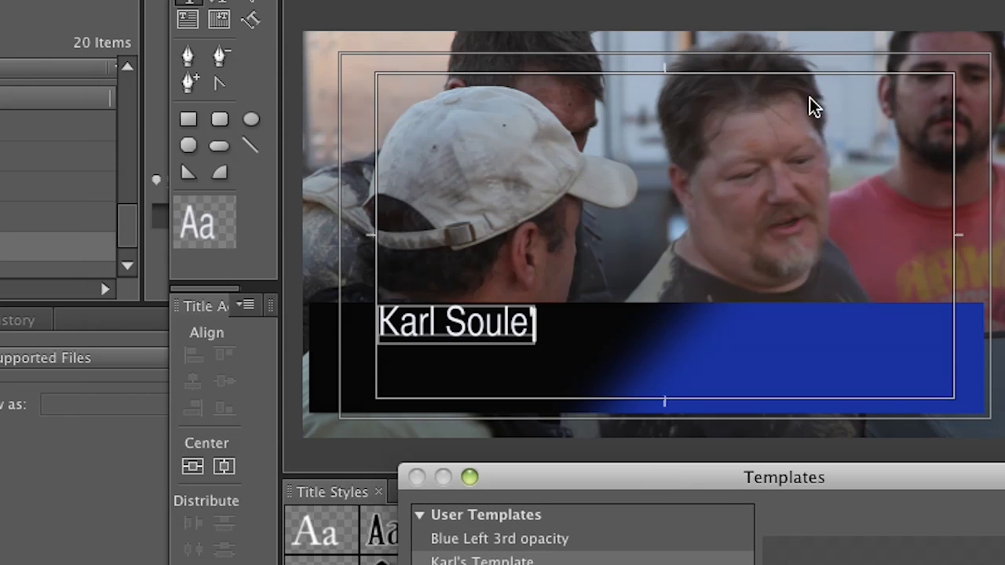
pyautogui.moveTo(989, 483); pyautogui.dragTo(778, 112)
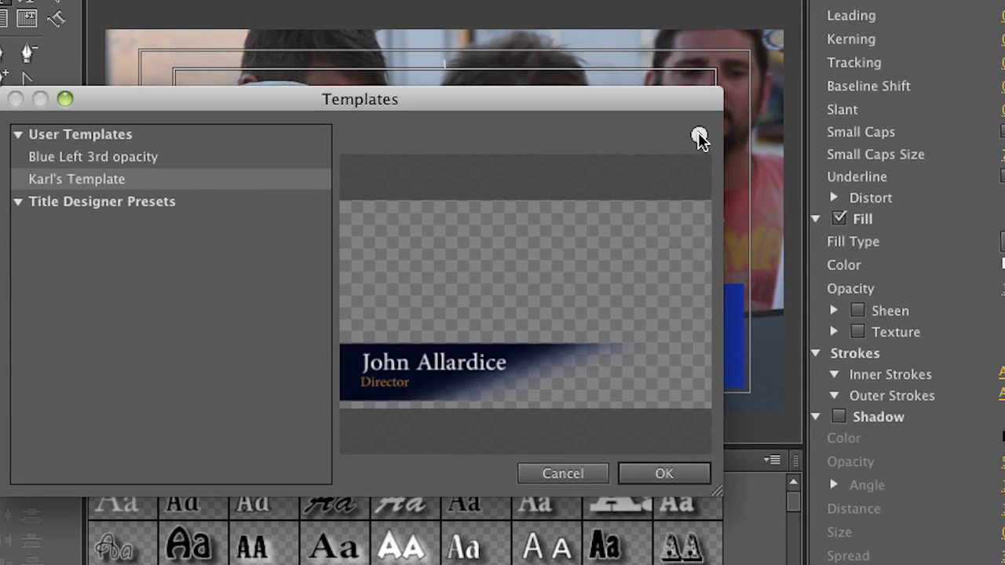
pyautogui.click(935, 143)
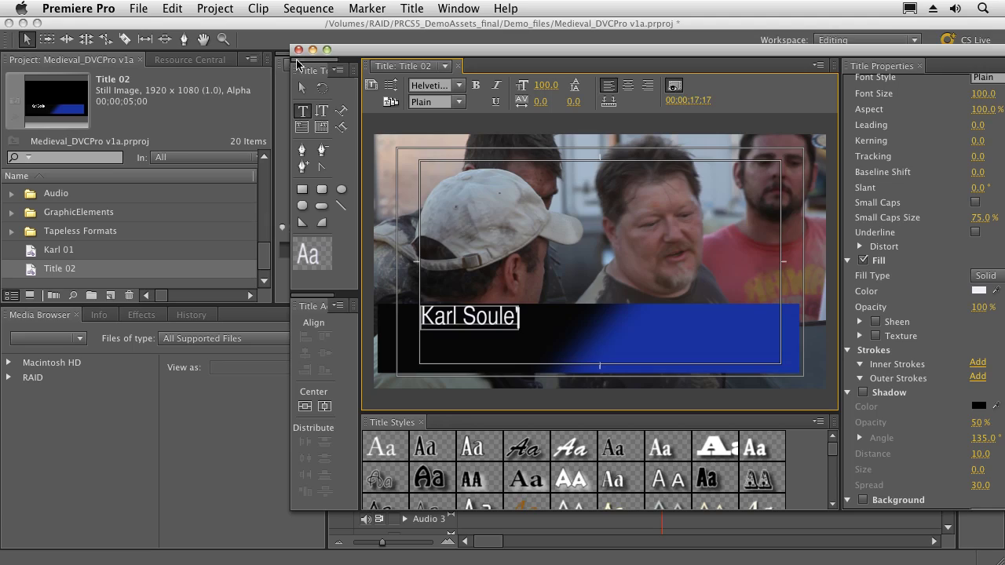
# Step: Close the Titler and place Title 02 on Video 2 above the MVI_0691 footage
pyautogui.click(299, 50)
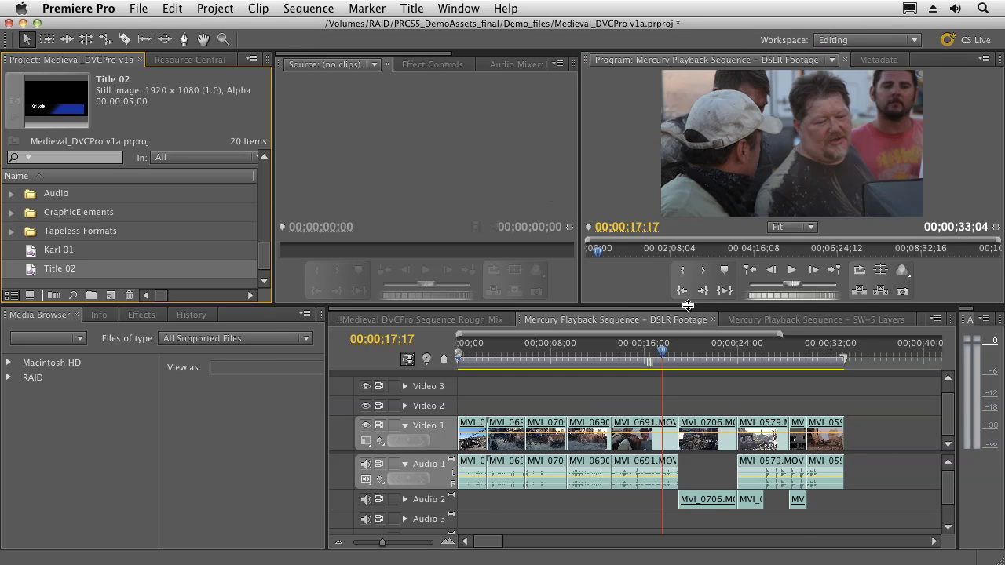
pyautogui.moveTo(32, 273); pyautogui.dragTo(627, 412)
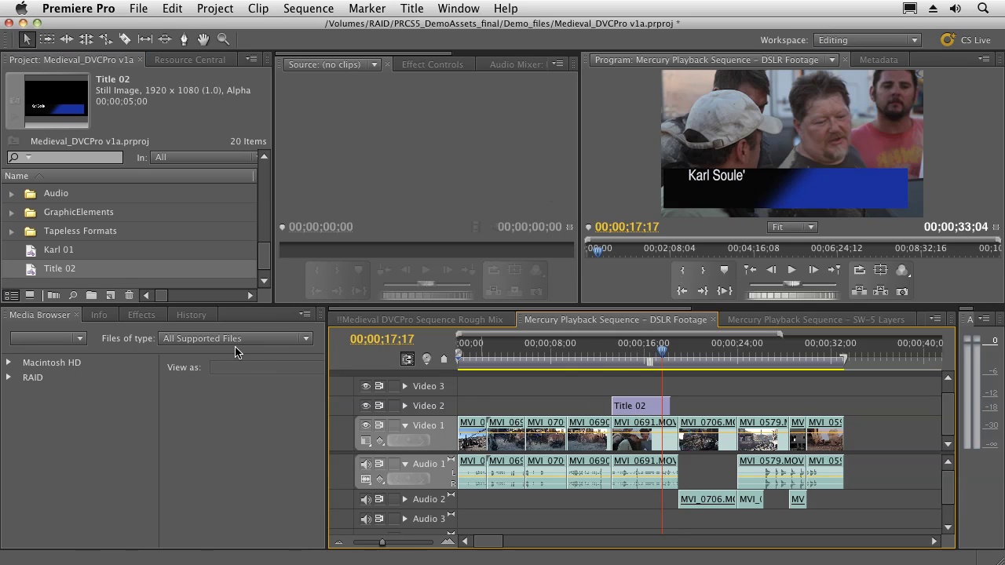
pyautogui.click(646, 407)
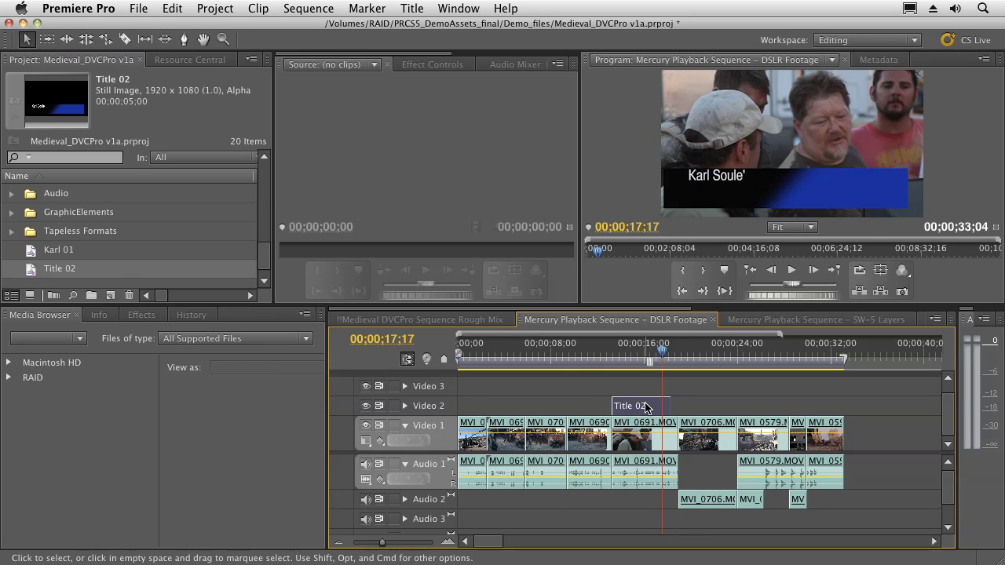
# Step: Expand Title 02's Motion properties in Effect Controls and move the playhead to 16;24
pyautogui.click(432, 65)
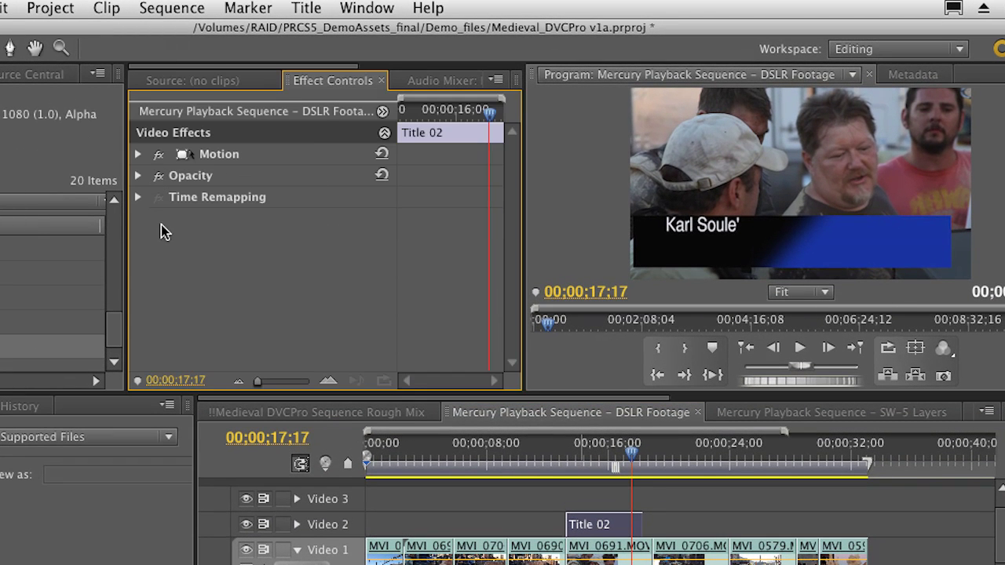
pyautogui.click(137, 154)
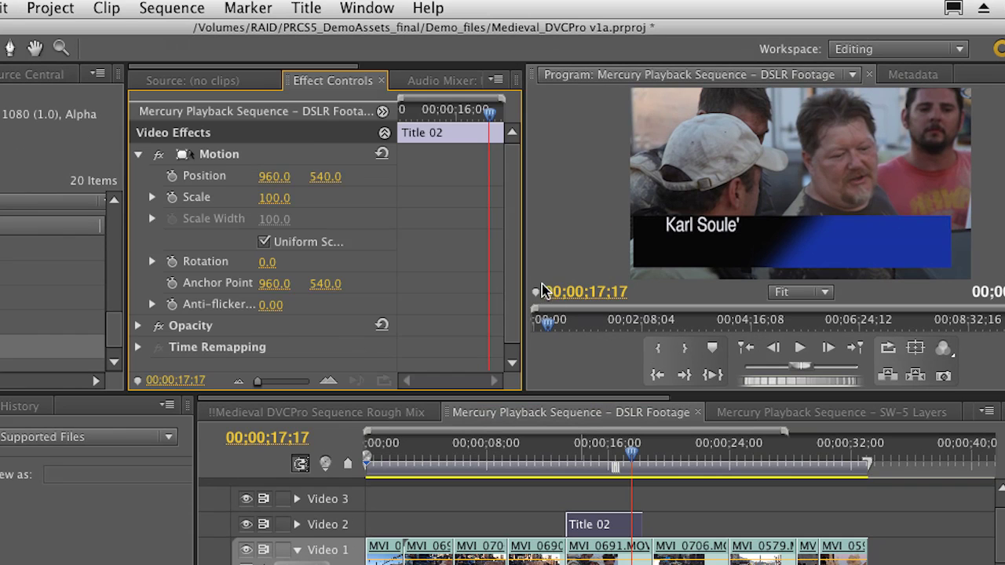
pyautogui.moveTo(524, 272); pyautogui.dragTo(620, 282)
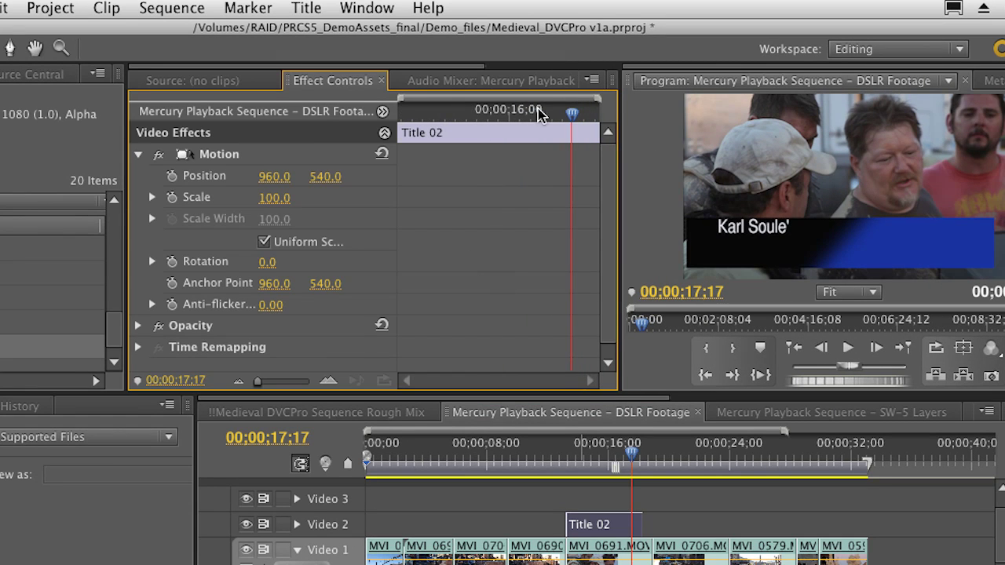
pyautogui.moveTo(552, 116); pyautogui.dragTo(543, 116)
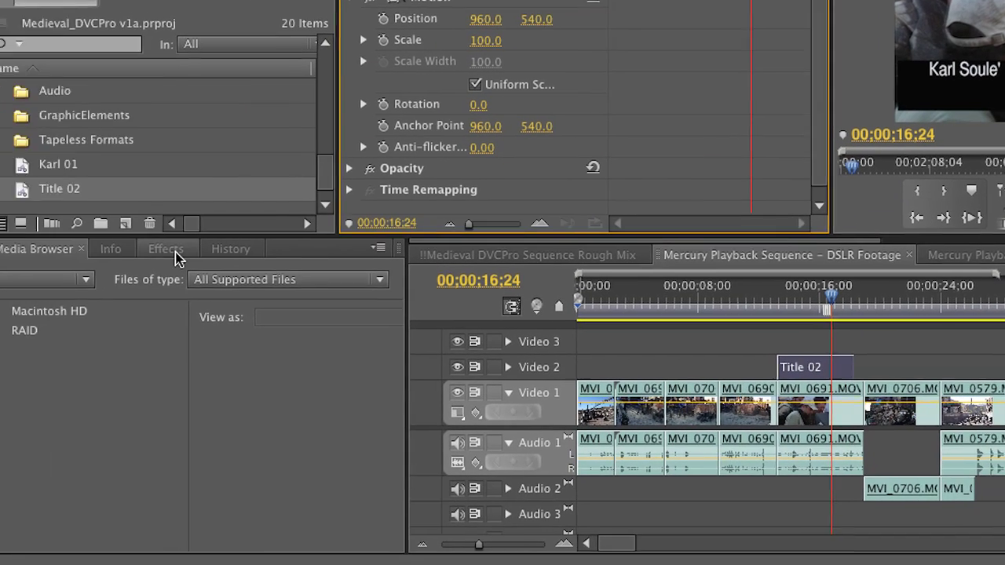
pyautogui.click(182, 237)
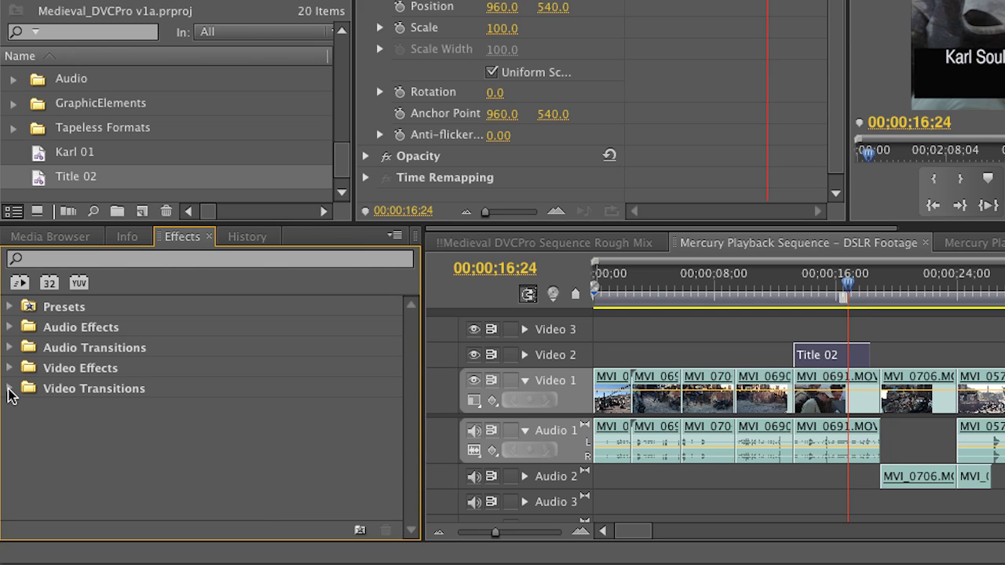
# Step: Apply a 00;00;01;00 Cross Dissolve from Video Transitions > Dissolve to Title 02's head
pyautogui.click(9, 388)
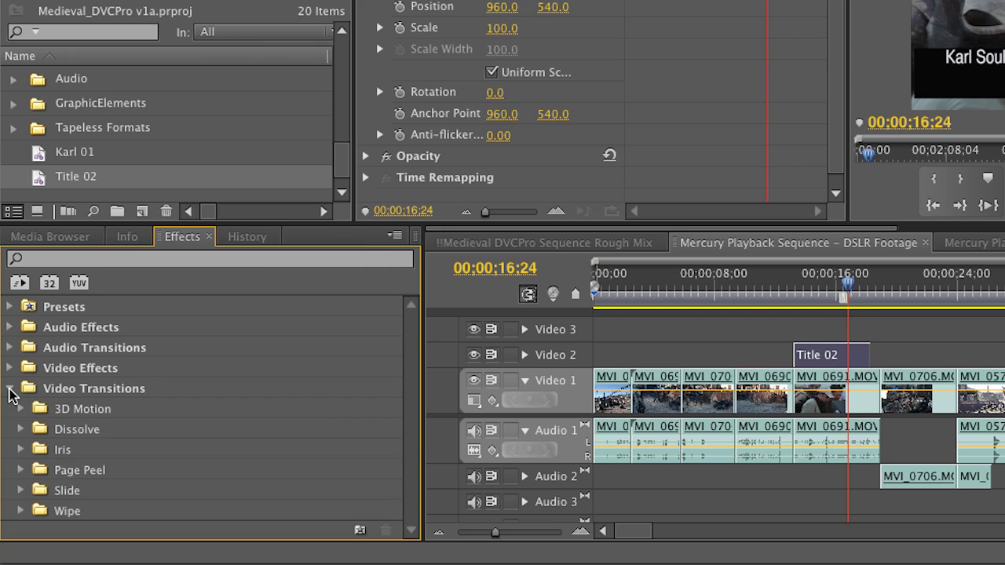
pyautogui.click(21, 429)
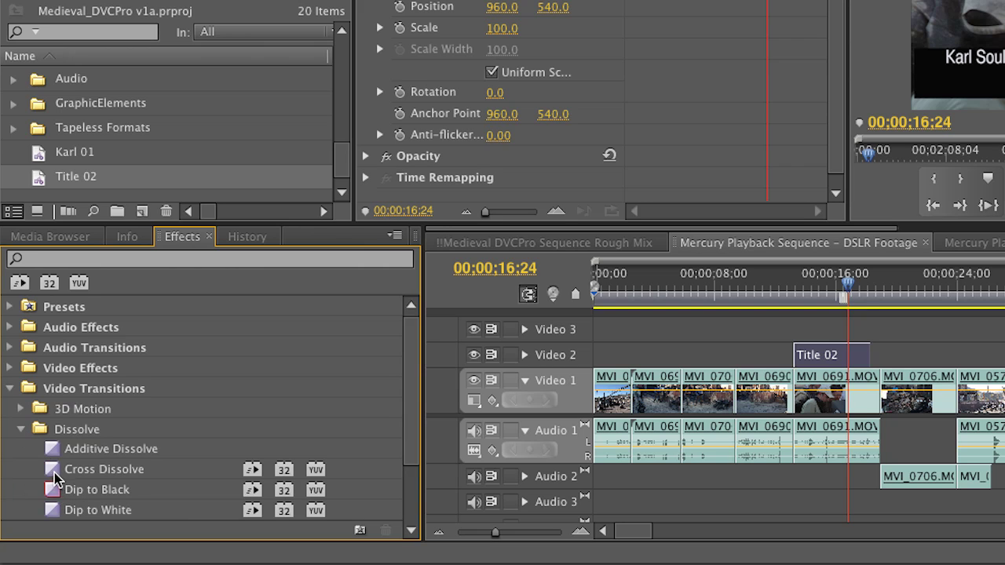
pyautogui.moveTo(55, 475); pyautogui.dragTo(797, 355)
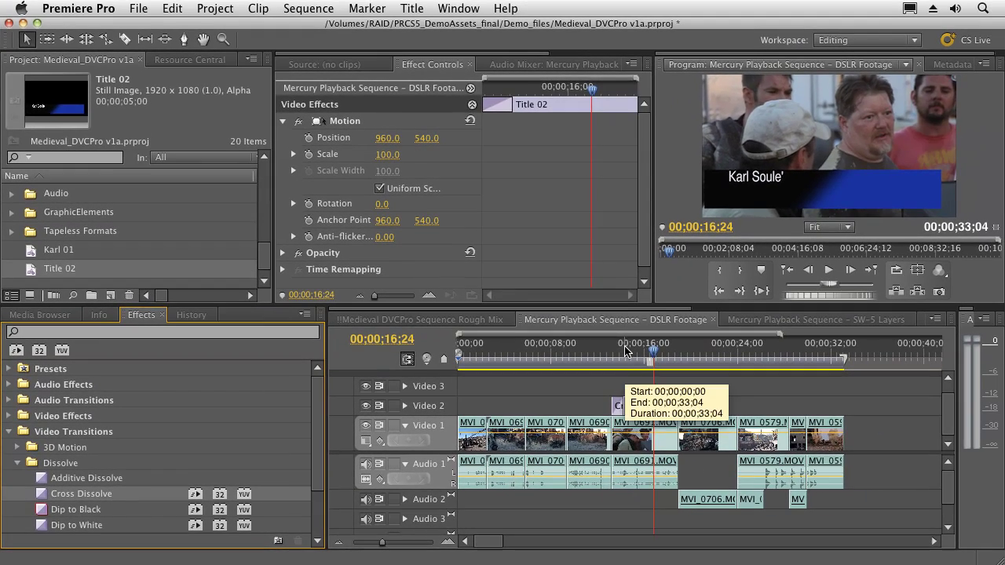
pyautogui.moveTo(625, 351)
pyautogui.mouseDown()
pyautogui.moveTo(611, 351)
pyautogui.moveTo(621, 351)
pyautogui.mouseUp()
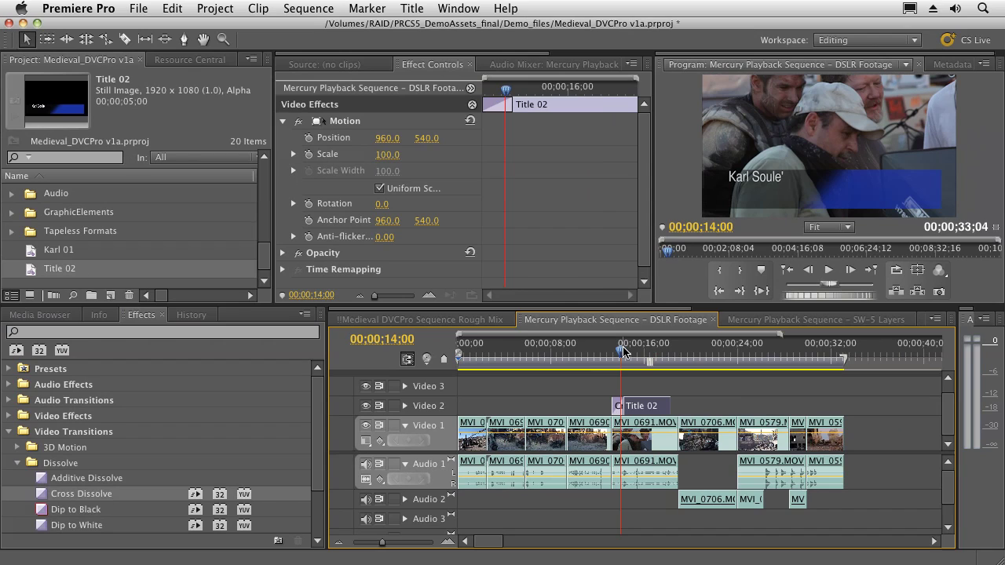
pyautogui.click(617, 406)
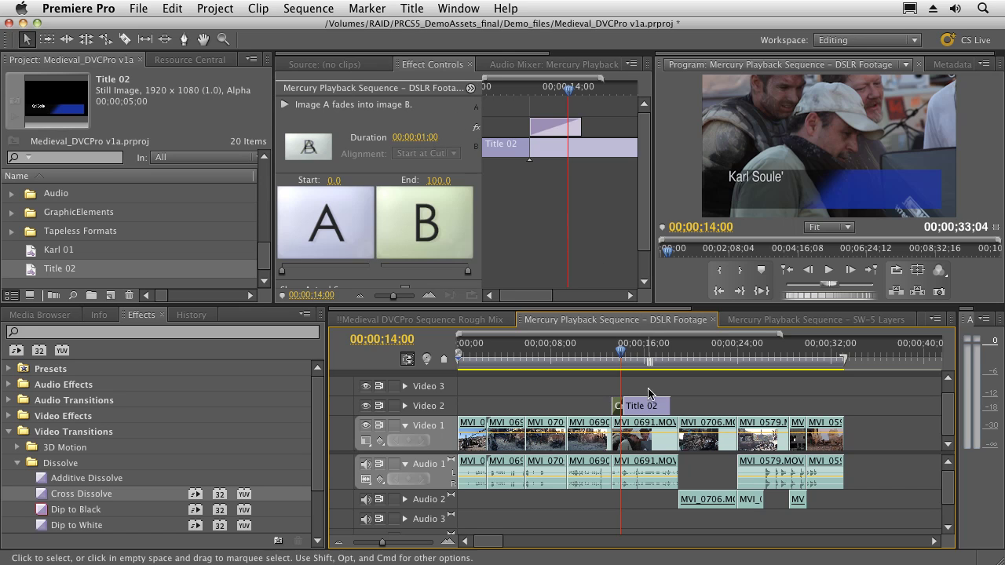
# Step: Expand Video 2, zoom the timeline in, and lengthen the Cross Dissolve at Title 02's head
pyautogui.click(656, 410)
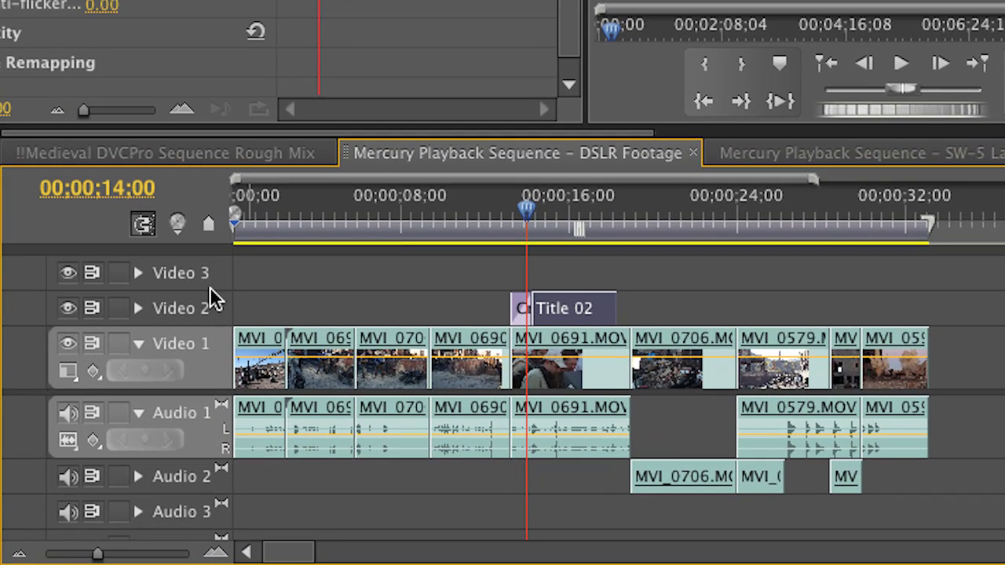
pyautogui.click(132, 307)
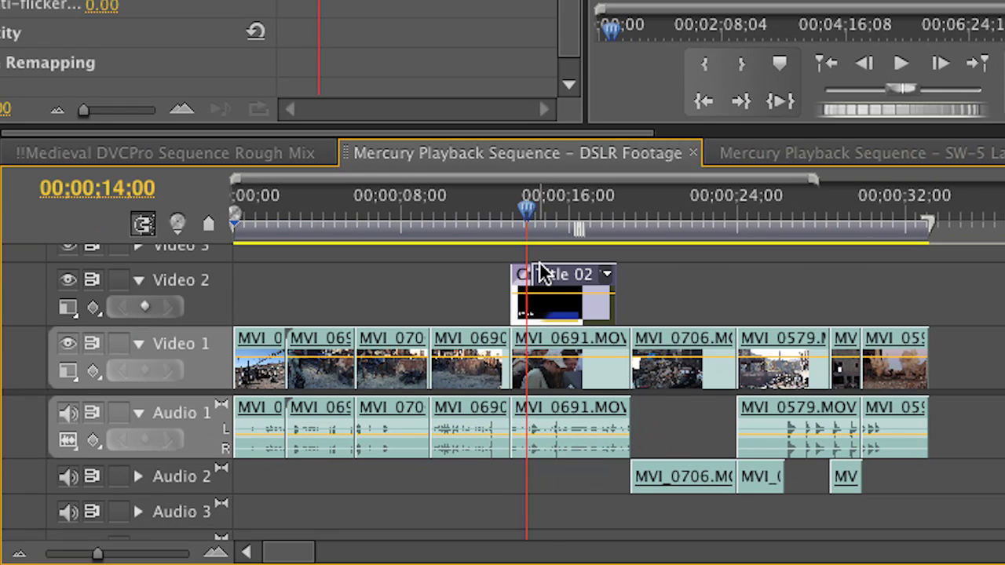
pyautogui.press('=')
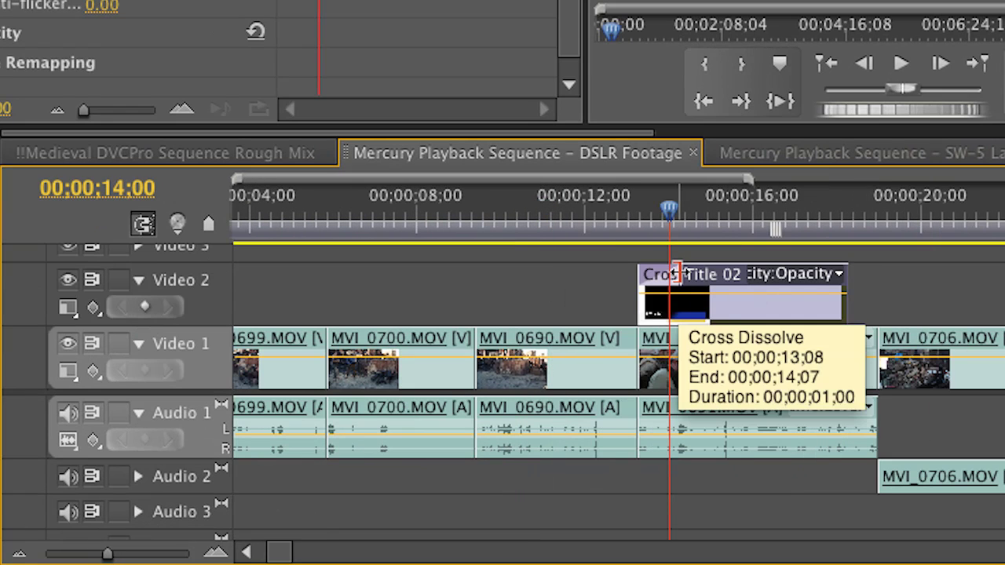
pyautogui.click(673, 274)
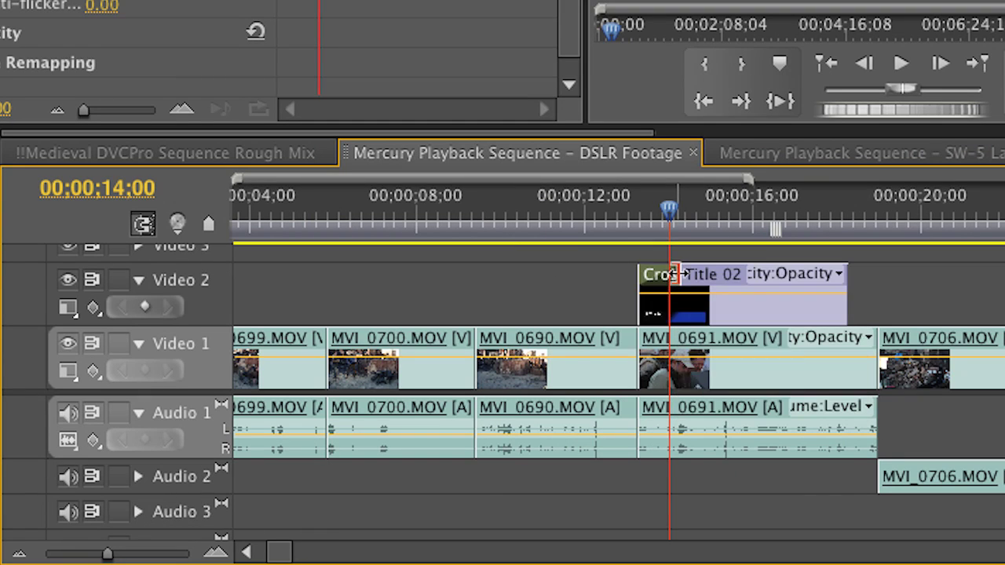
pyautogui.moveTo(674, 273)
pyautogui.mouseDown()
pyautogui.moveTo(729, 275)
pyautogui.moveTo(669, 275)
pyautogui.mouseUp()
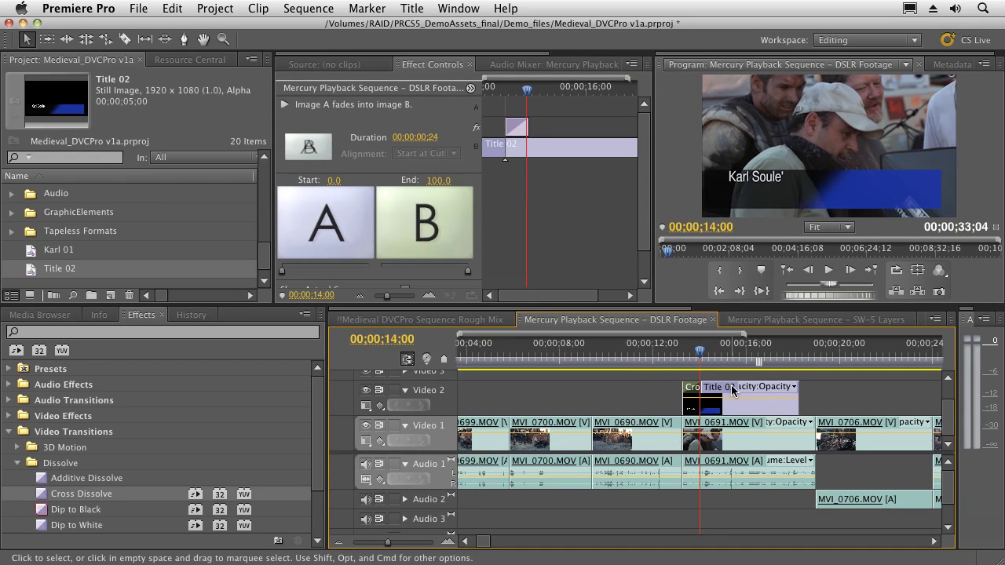
pyautogui.click(732, 390)
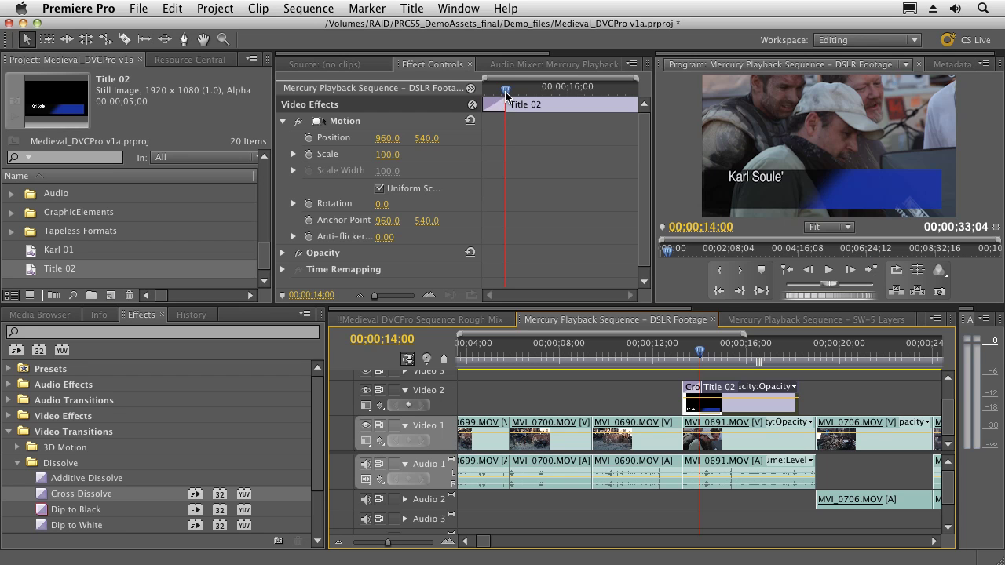
# Step: Delete the Cross Dissolve from Title 02 and return to the clip's first frame at 13;08
pyautogui.moveTo(506, 94); pyautogui.dragTo(497, 94)
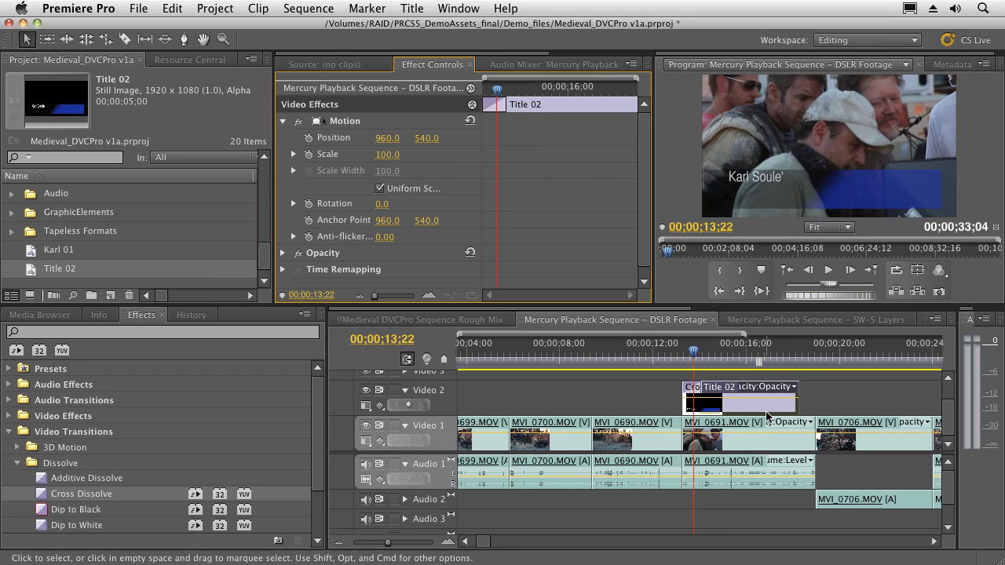
pyautogui.click(690, 392)
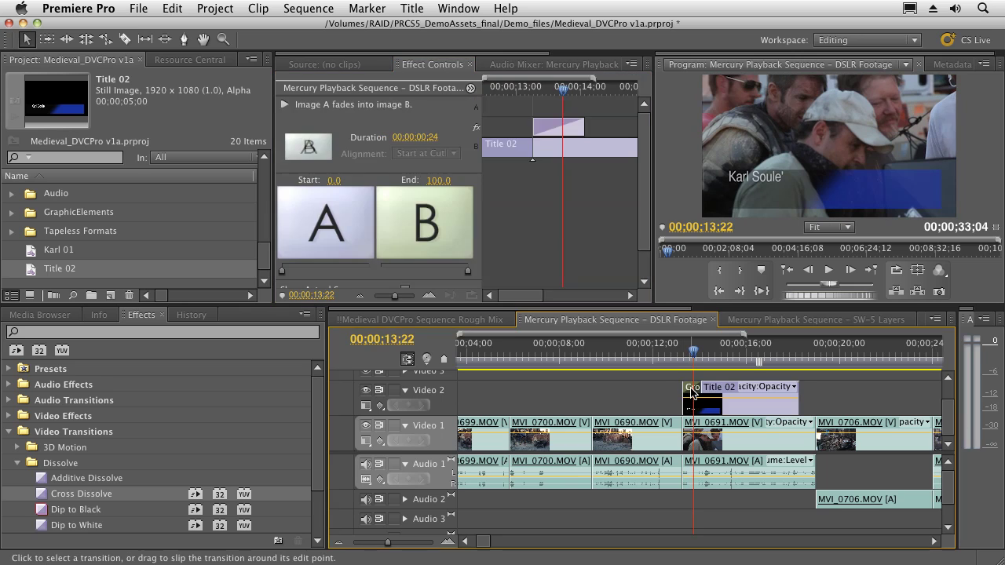
pyautogui.press('Delete')
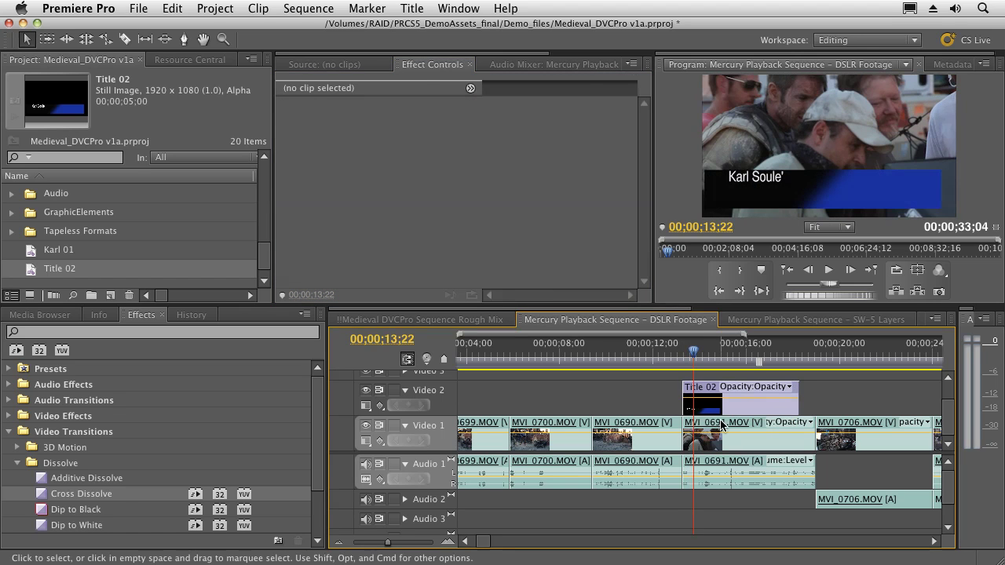
pyautogui.click(718, 408)
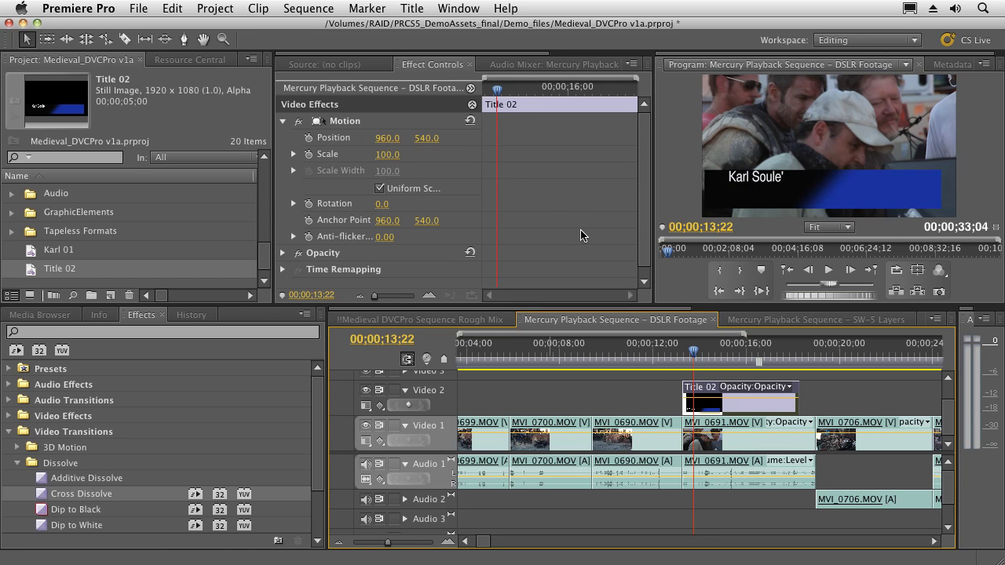
pyautogui.moveTo(495, 92); pyautogui.dragTo(442, 139)
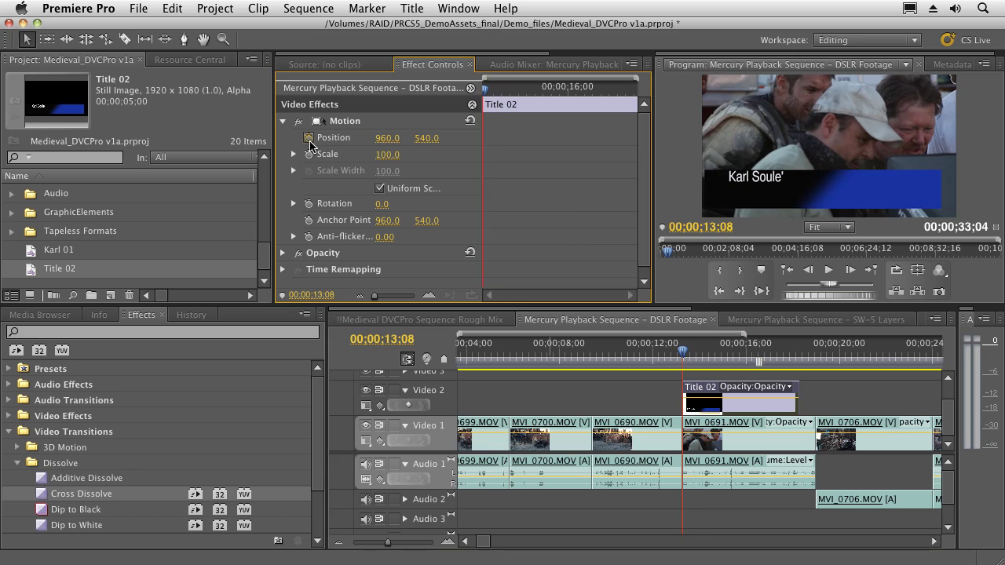
# Step: Keyframe Position with the title below frame at 13;08, then raise Y to 609.6 at 13;23
pyautogui.click(309, 139)
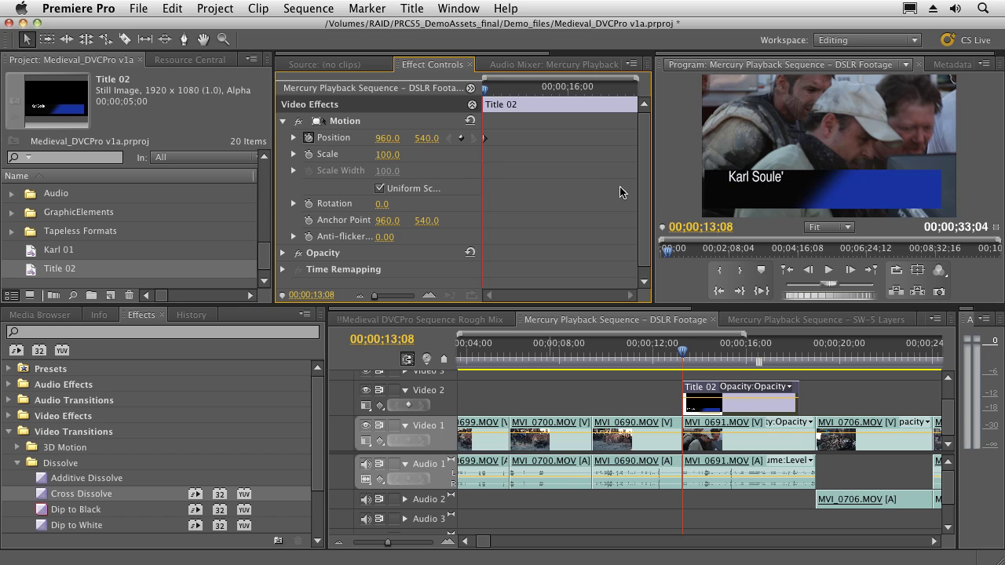
pyautogui.moveTo(424, 145)
pyautogui.mouseDown()
pyautogui.moveTo(441, 139)
pyautogui.moveTo(413, 143)
pyautogui.mouseUp()
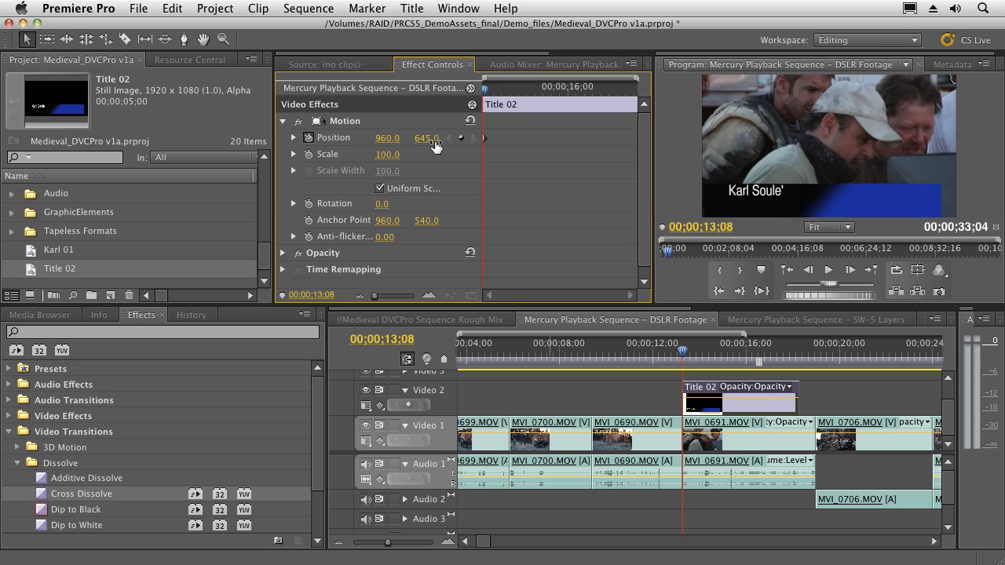
pyautogui.moveTo(436, 146)
pyautogui.mouseDown()
pyautogui.moveTo(418, 140)
pyautogui.moveTo(432, 138)
pyautogui.mouseUp()
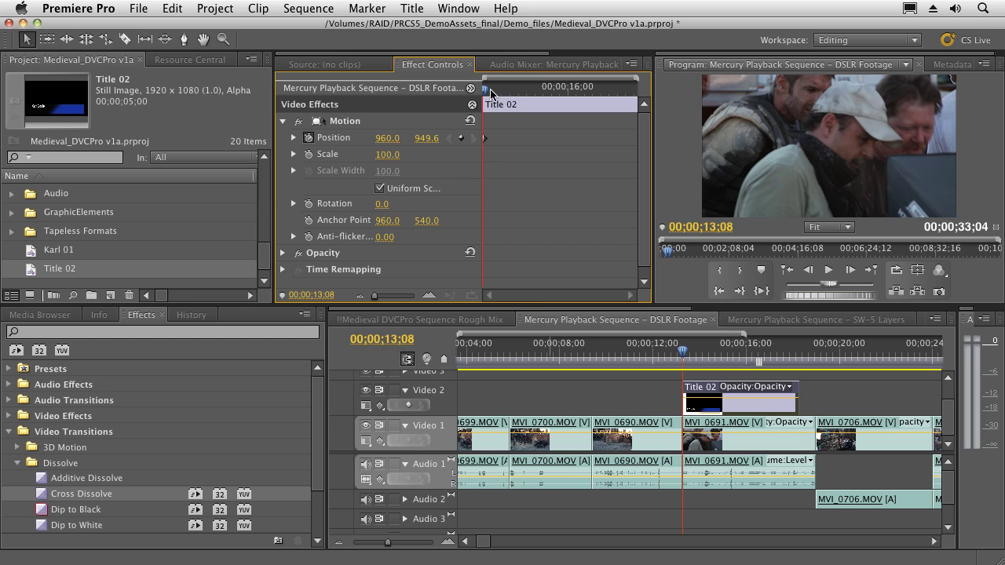
pyautogui.press('Right')
pyautogui.press('Right')
pyautogui.press('Right')
pyautogui.press('Right')
pyautogui.press('Right')
pyautogui.press('Right')
pyautogui.press('Right')
pyautogui.press('Right')
pyautogui.press('Right')
pyautogui.press('Right')
pyautogui.press('Right')
pyautogui.press('Right')
pyautogui.press('Right')
pyautogui.press('Right')
pyautogui.press('Right')
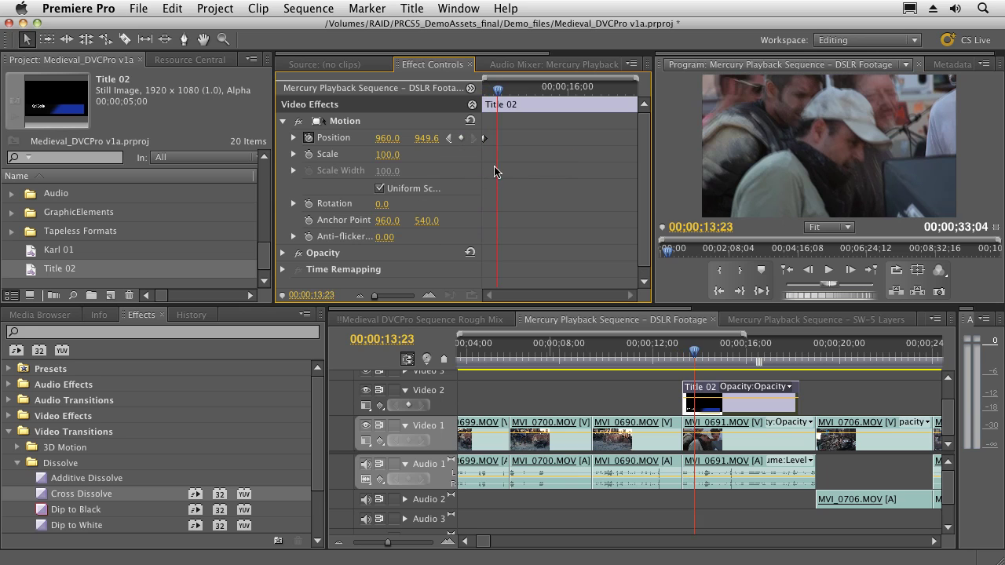
pyautogui.moveTo(426, 139); pyautogui.dragTo(426, 139)
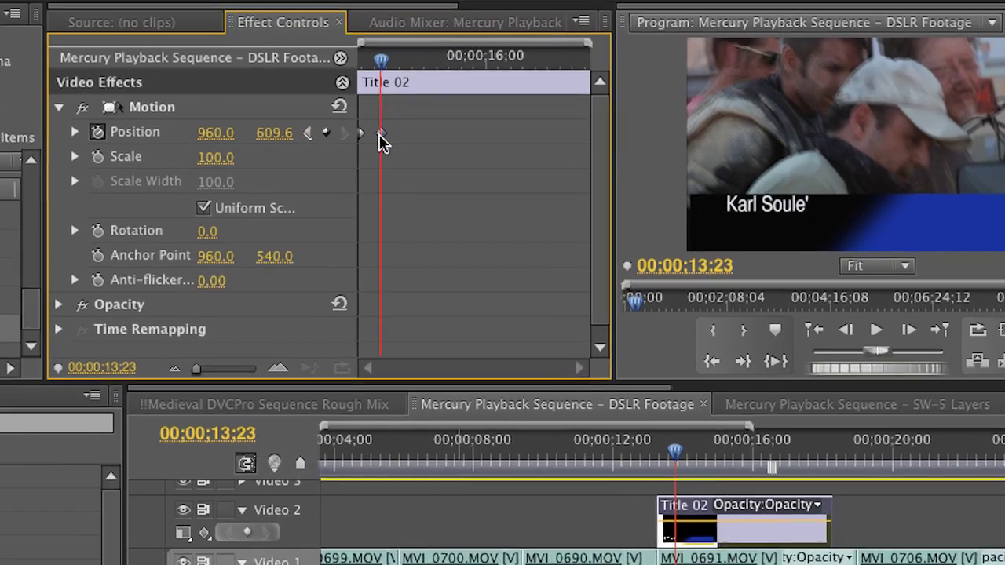
pyautogui.moveTo(497, 138); pyautogui.dragTo(508, 143)
pyautogui.moveTo(374, 142)
pyautogui.mouseDown()
pyautogui.moveTo(398, 142)
pyautogui.moveTo(358, 146)
pyautogui.mouseUp()
pyautogui.moveTo(405, 120); pyautogui.dragTo(363, 150)
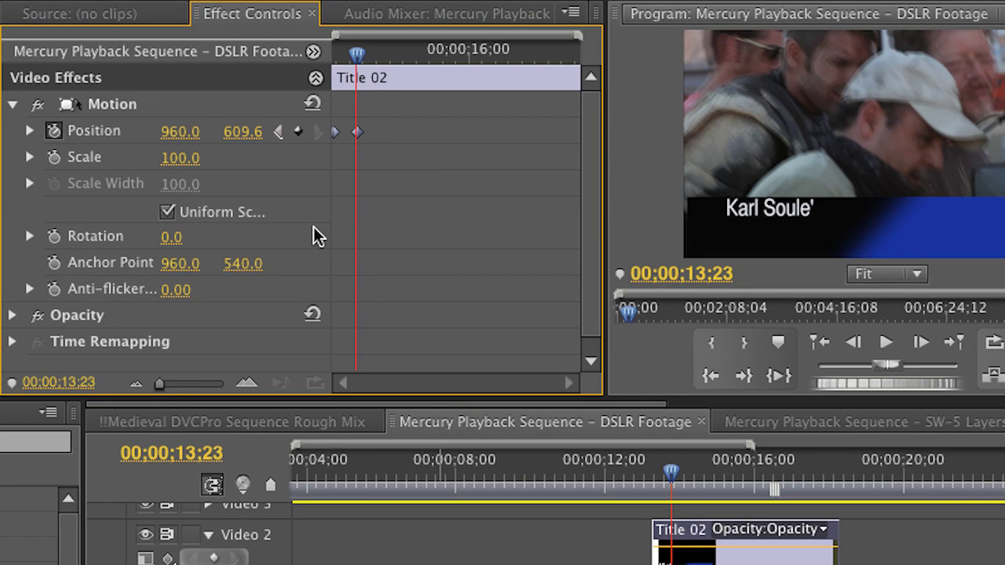
# Step: Expand the Position velocity graph, move the end keyframe later and curve its ease-in
pyautogui.click(30, 131)
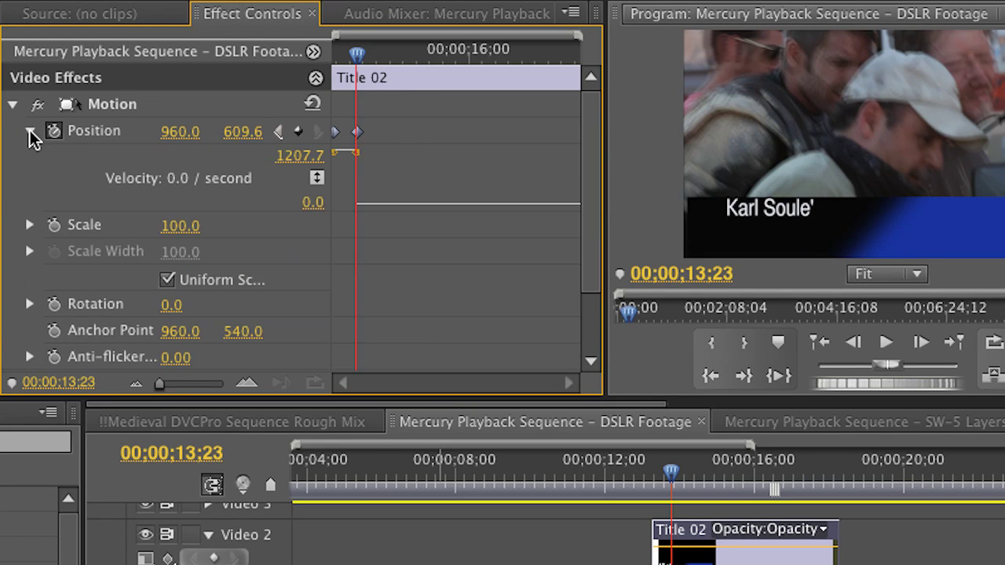
pyautogui.click(359, 161)
pyautogui.moveTo(360, 170); pyautogui.dragTo(463, 144)
pyautogui.click(426, 153)
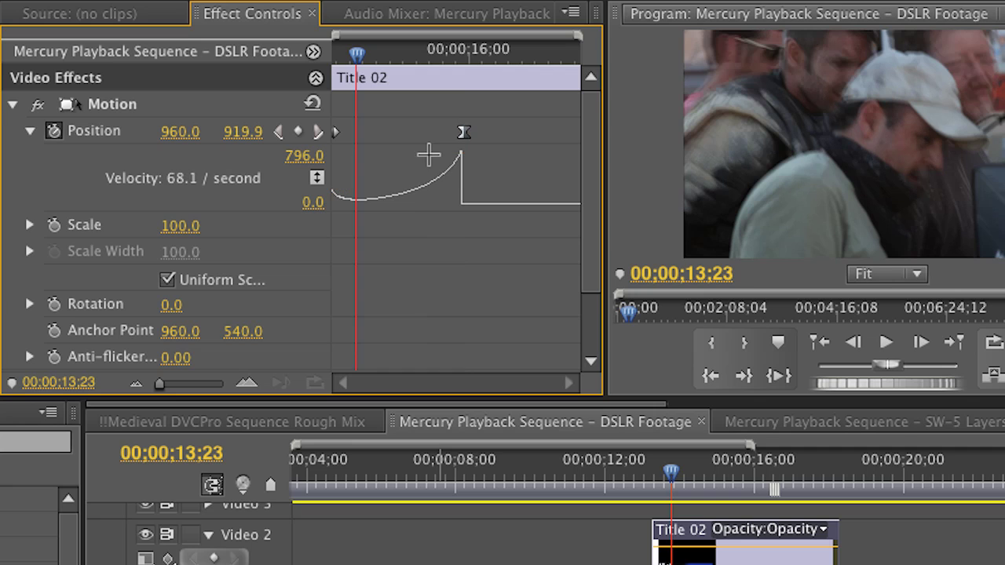
pyautogui.click(462, 137)
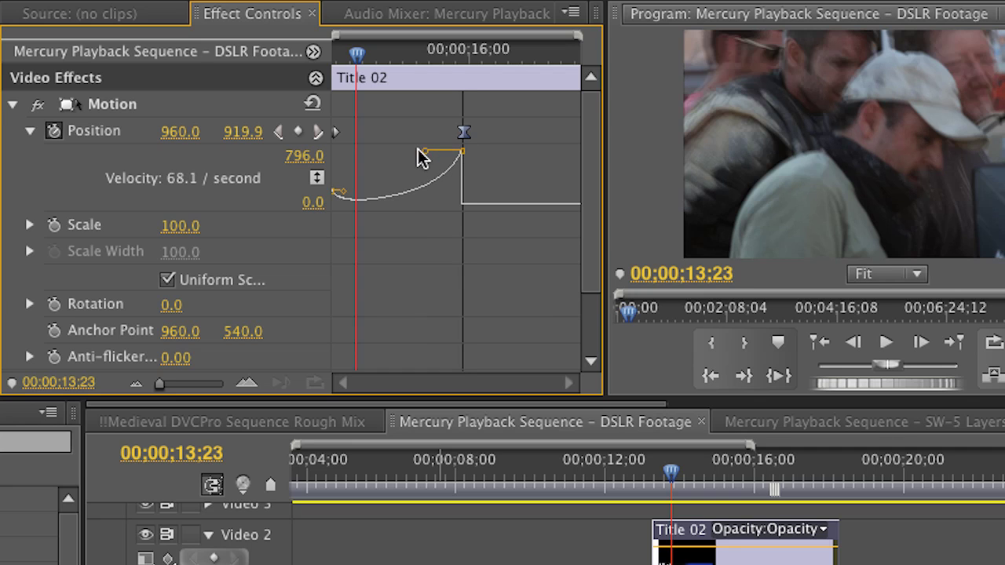
pyautogui.moveTo(419, 157); pyautogui.dragTo(446, 158)
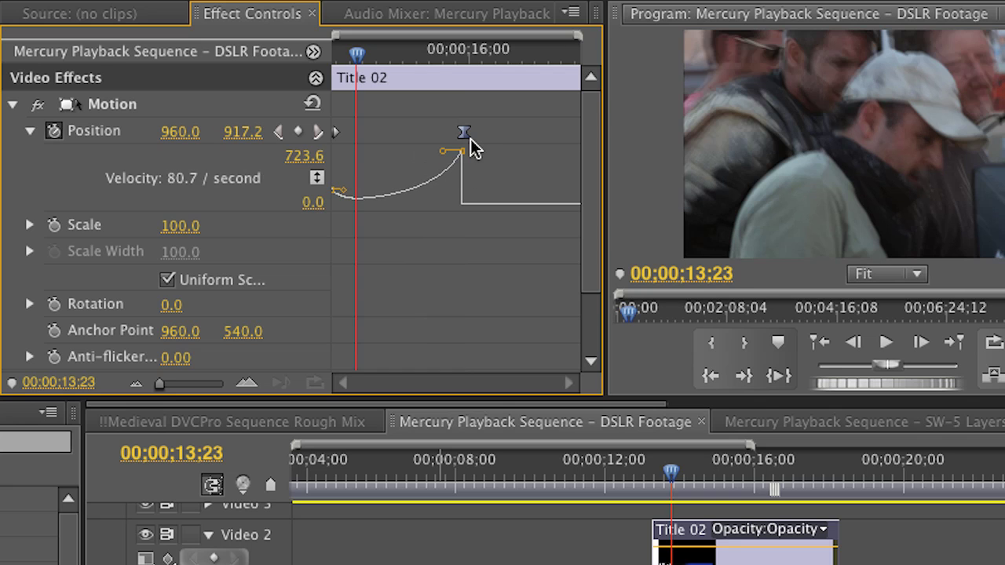
pyautogui.rightClick(464, 135)
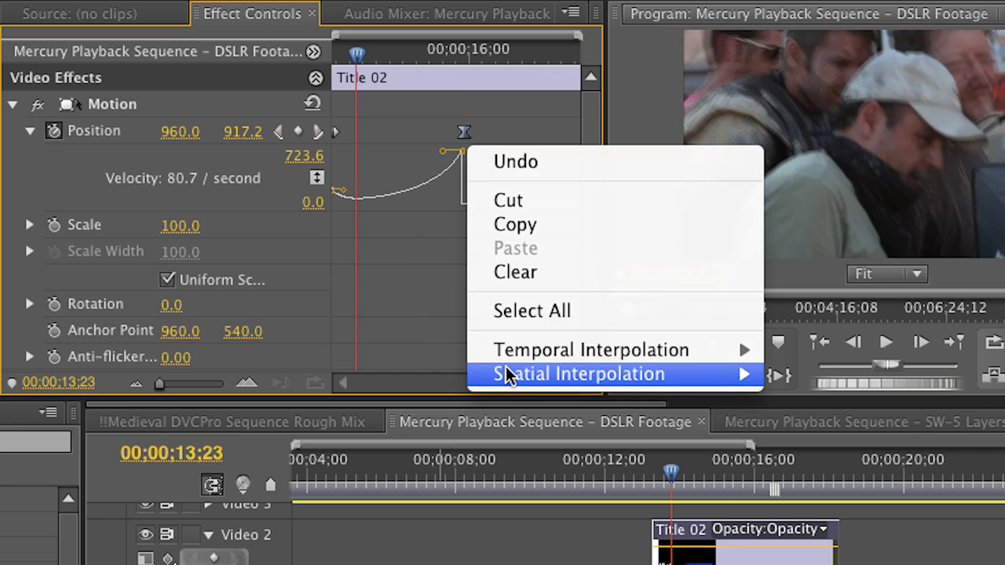
pyautogui.moveTo(508, 379)
pyautogui.moveTo(526, 345)
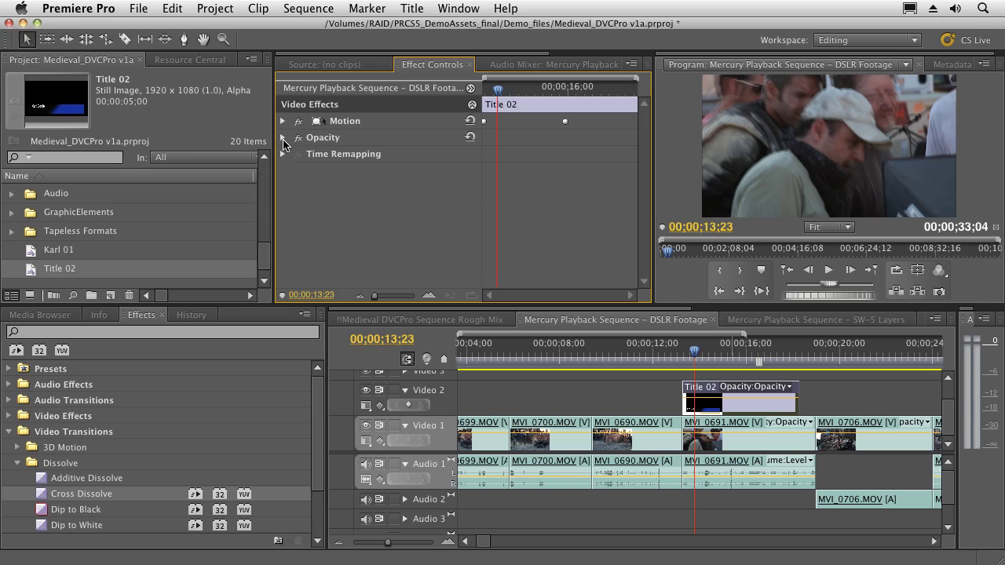
# Step: Expand Title 02's Opacity settings, showing Opacity 100.0% and Normal blend mode
pyautogui.click(282, 138)
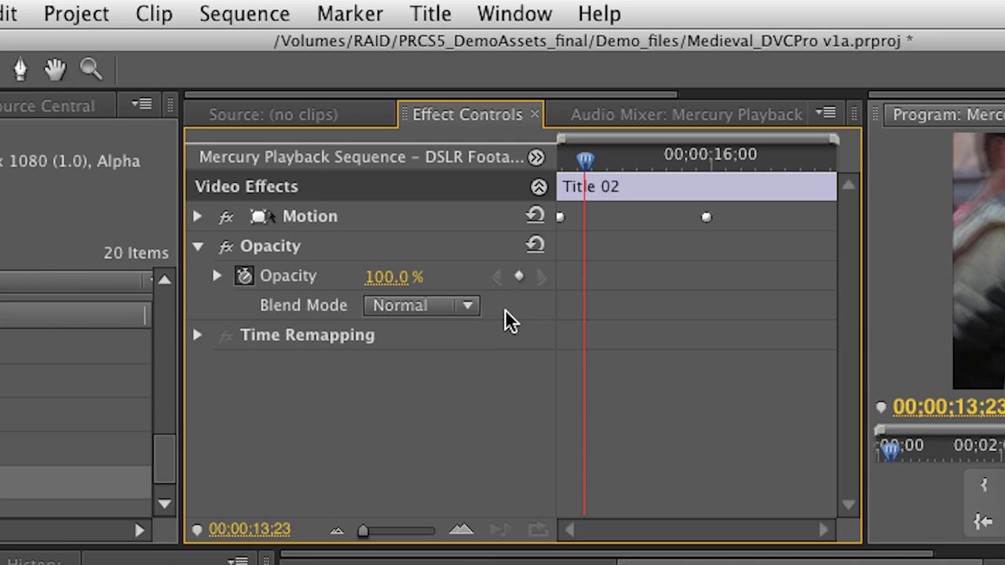
# Step: At about 16;23, try the Lighten and Soft Light blend modes on the title
pyautogui.moveTo(671, 157); pyautogui.dragTo(761, 157)
pyautogui.click(228, 183)
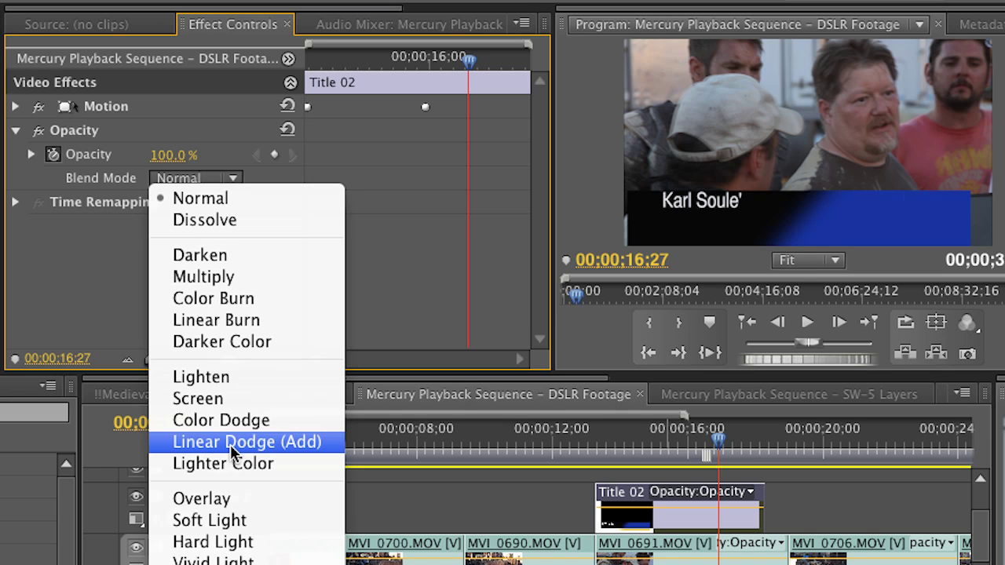
pyautogui.click(209, 376)
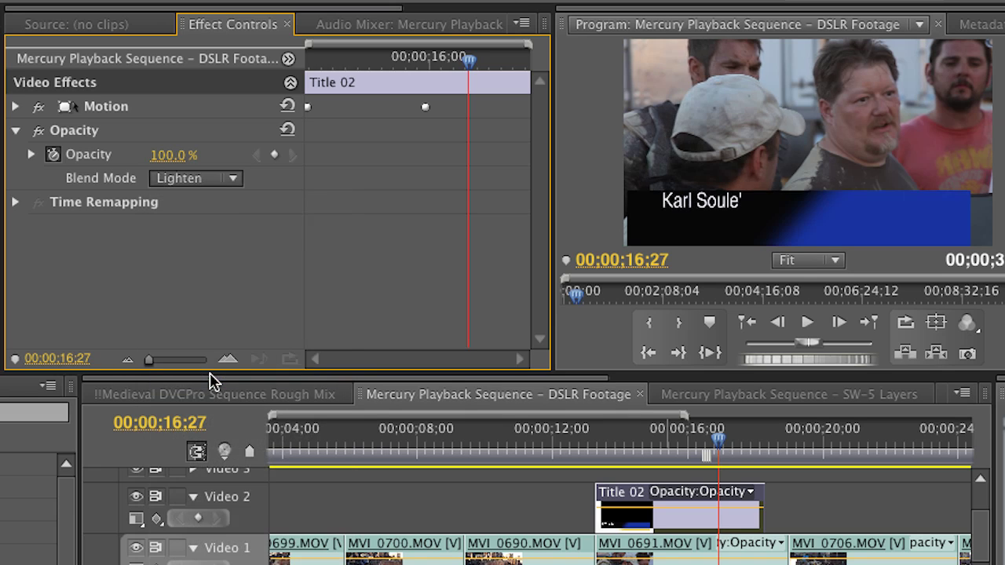
pyautogui.moveTo(720, 442)
pyautogui.mouseDown()
pyautogui.moveTo(674, 443)
pyautogui.moveTo(713, 443)
pyautogui.mouseUp()
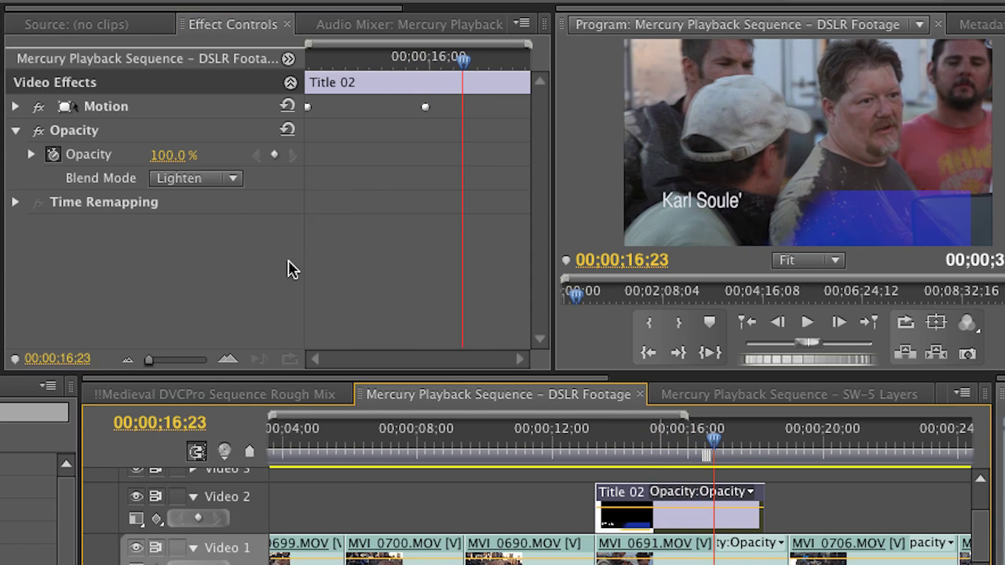
pyautogui.click(213, 181)
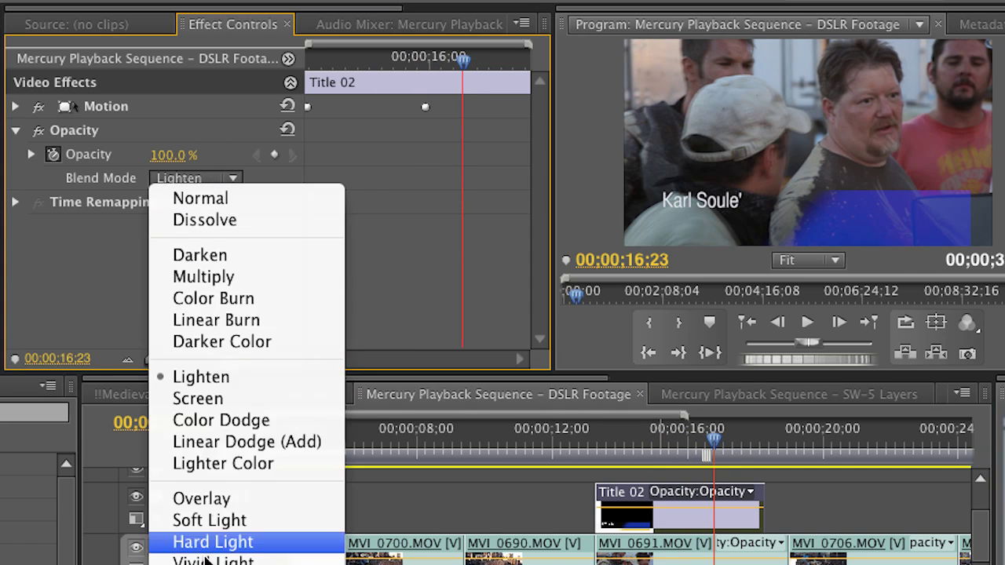
pyautogui.click(208, 519)
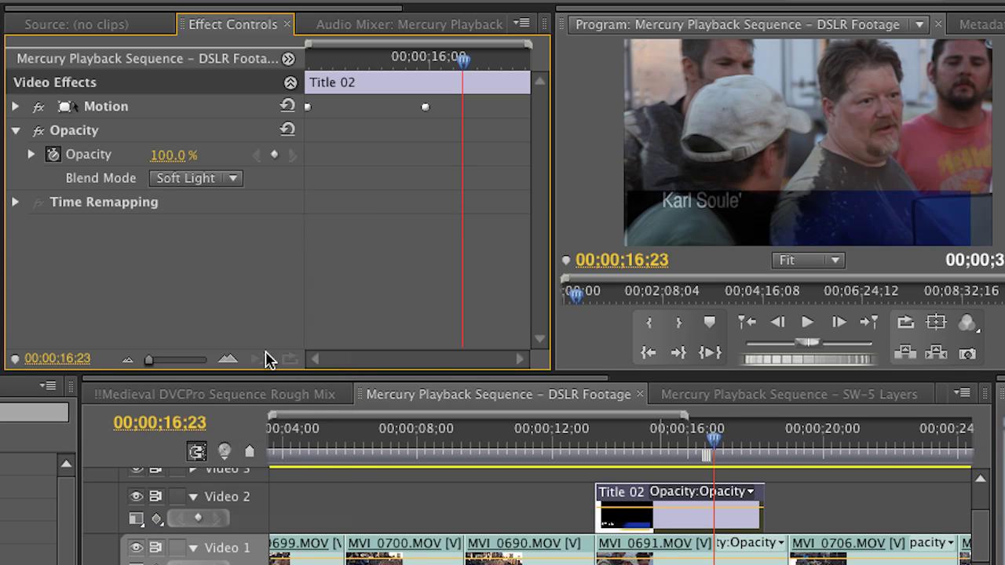
# Step: Try Multiply and Color Burn, then settle on the Lighter Color blend mode
pyautogui.click(233, 181)
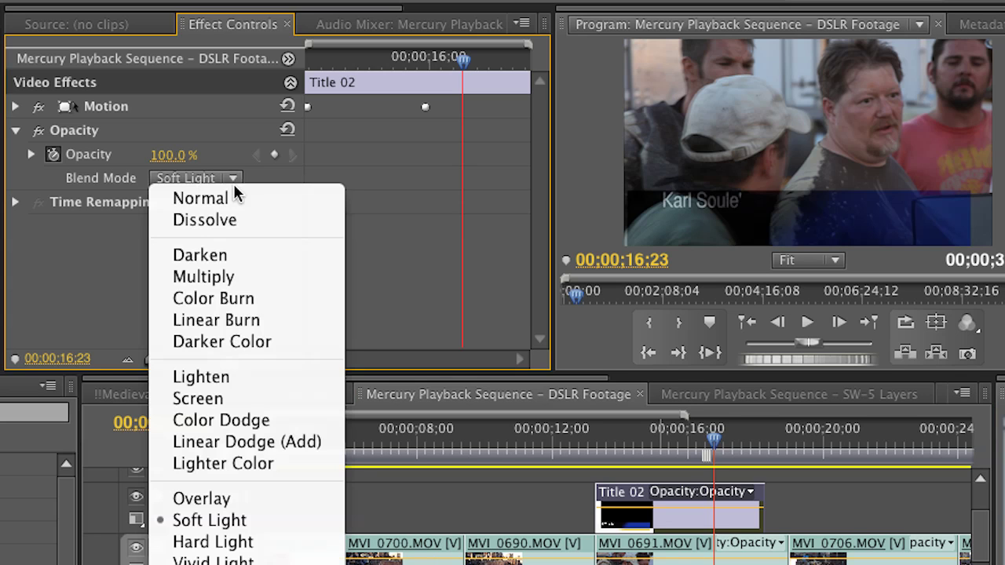
pyautogui.click(222, 277)
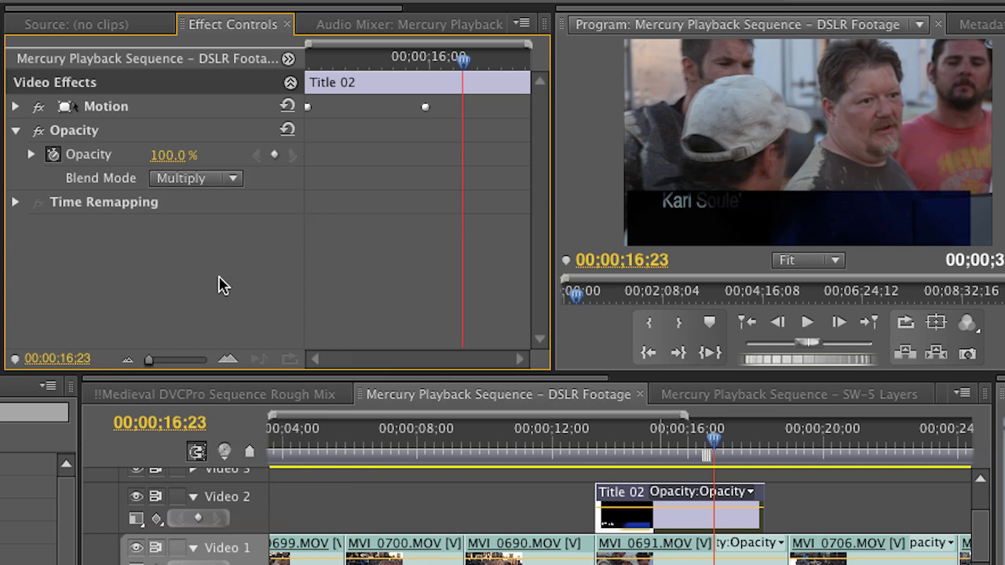
pyautogui.click(218, 180)
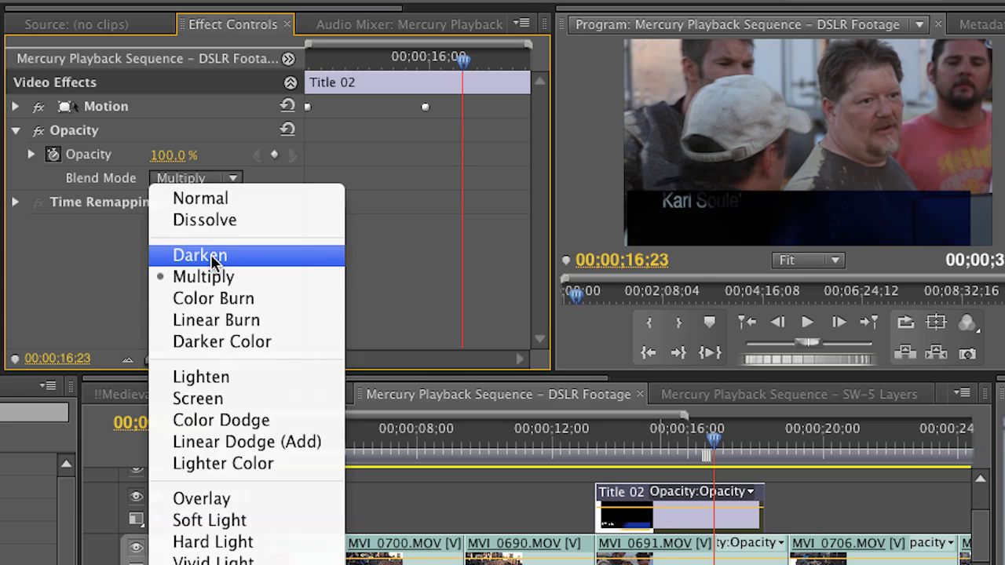
pyautogui.click(212, 298)
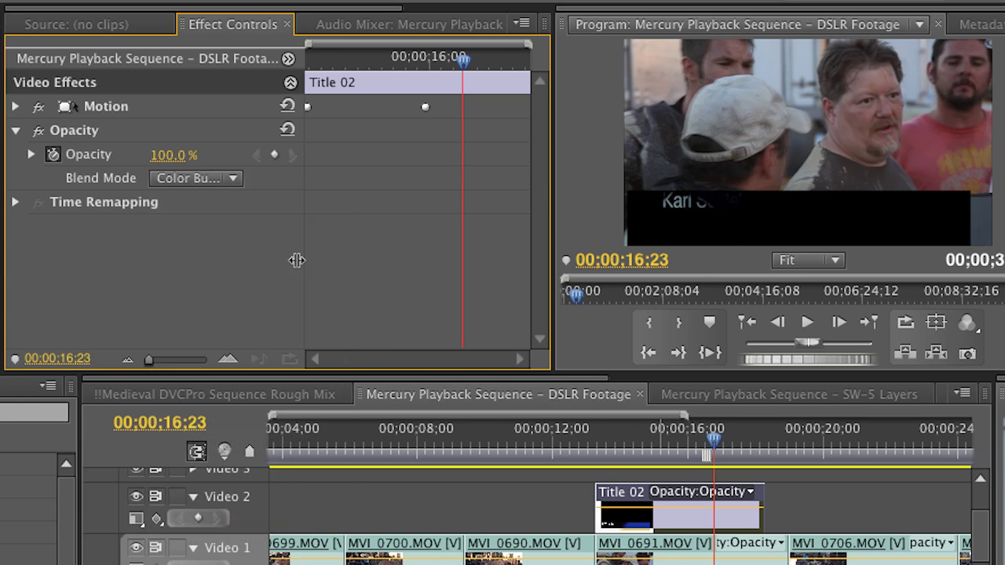
pyautogui.click(233, 179)
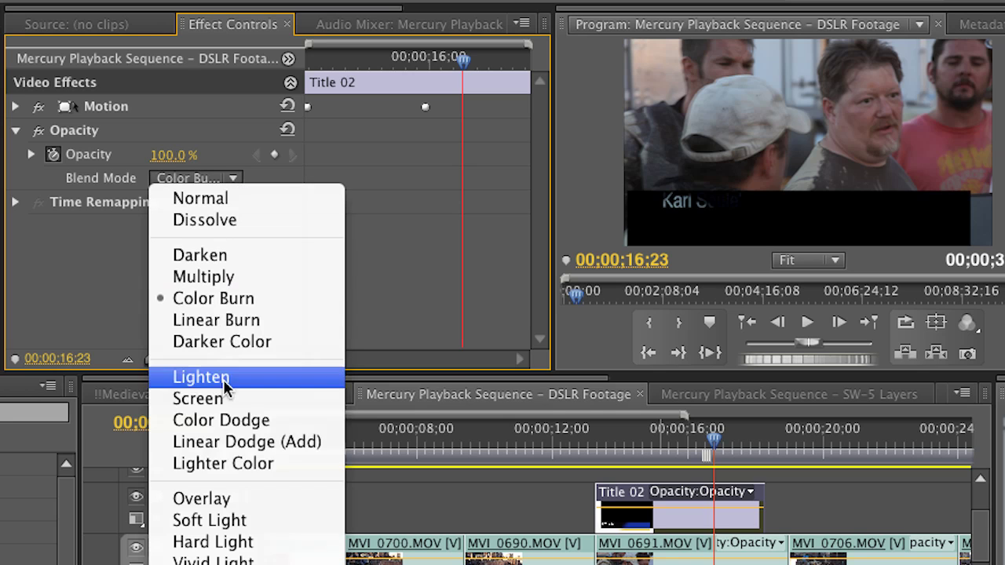
pyautogui.click(227, 465)
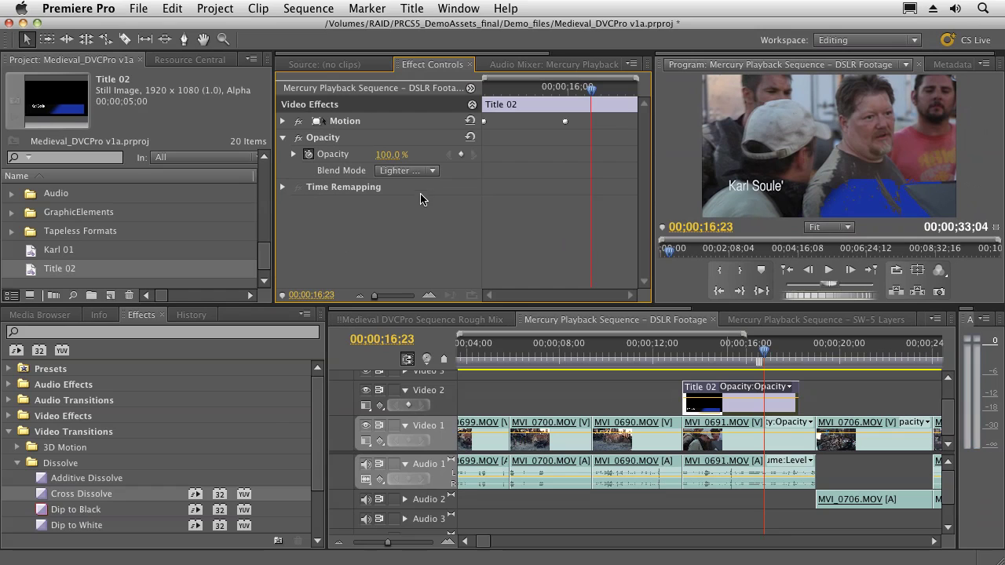
pyautogui.click(431, 173)
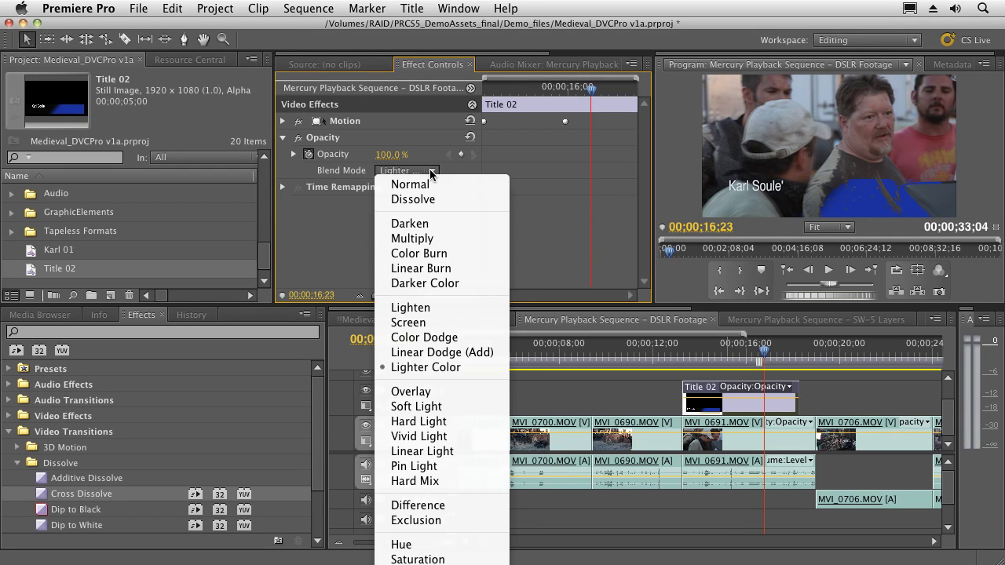